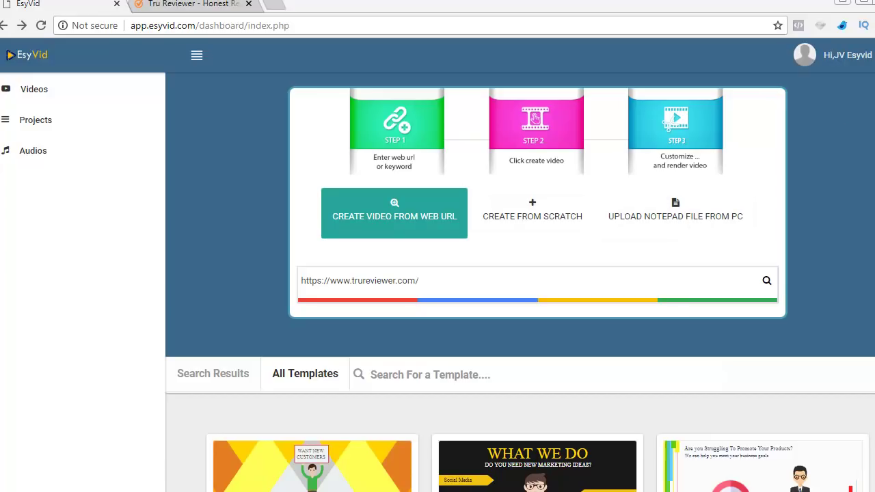
# Step: Search the trureviewer.com URL for site pages to turn into videos
pyautogui.scroll(-1, 519, 281)
pyautogui.scroll(1, 520, 280)
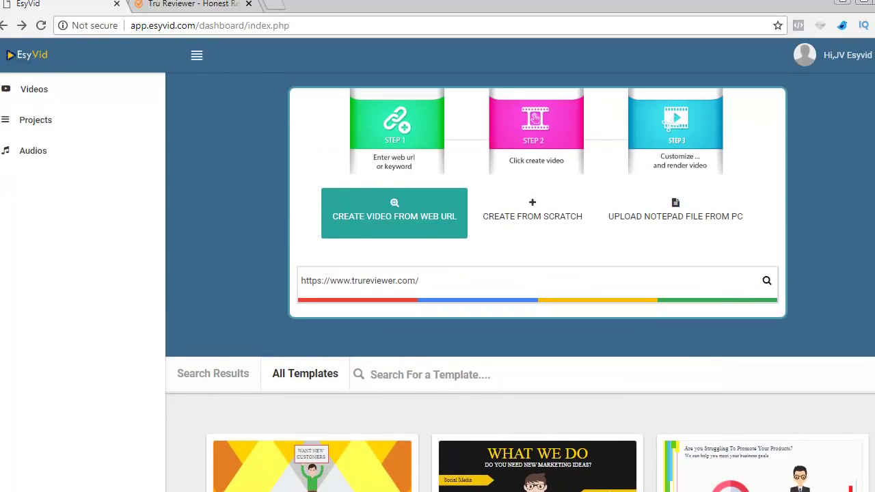
pyautogui.scroll(-1, 519, 280)
pyautogui.scroll(-3, 519, 280)
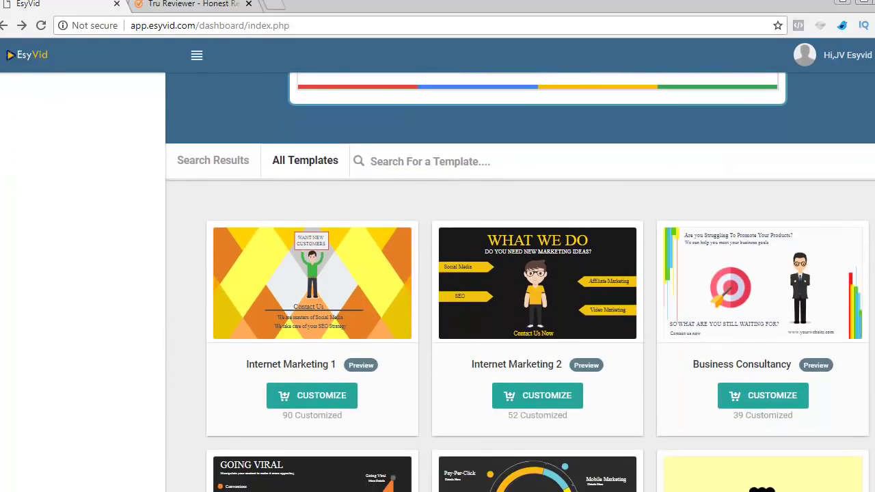
pyautogui.scroll(-1, 519, 281)
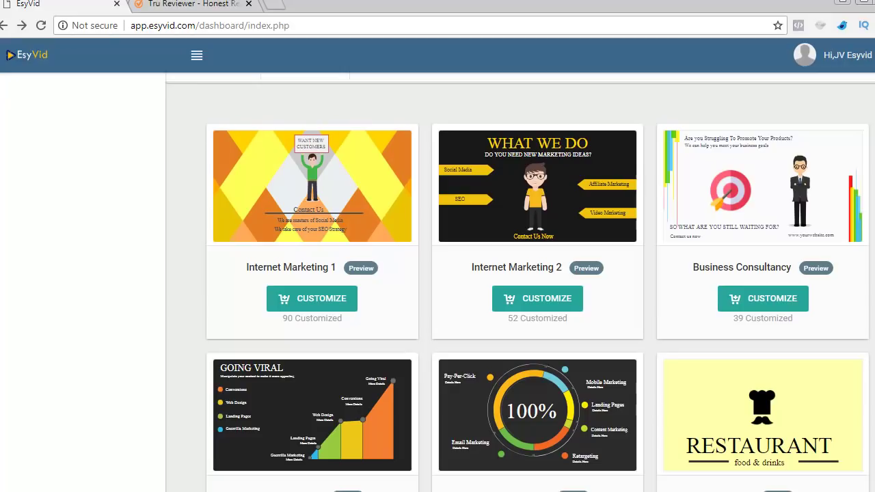
pyautogui.scroll(-1, 520, 280)
pyautogui.scroll(-1, 519, 280)
pyautogui.scroll(-1, 519, 280)
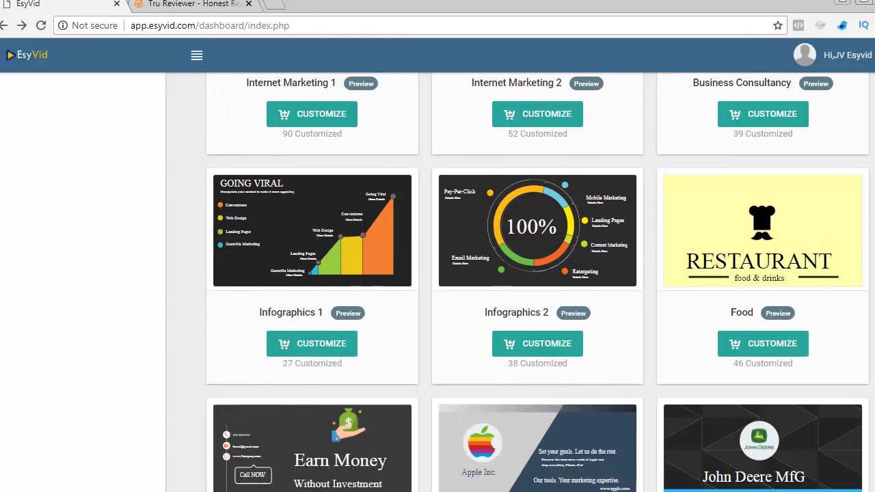
pyautogui.scroll(-1, 520, 280)
pyautogui.scroll(-2, 520, 280)
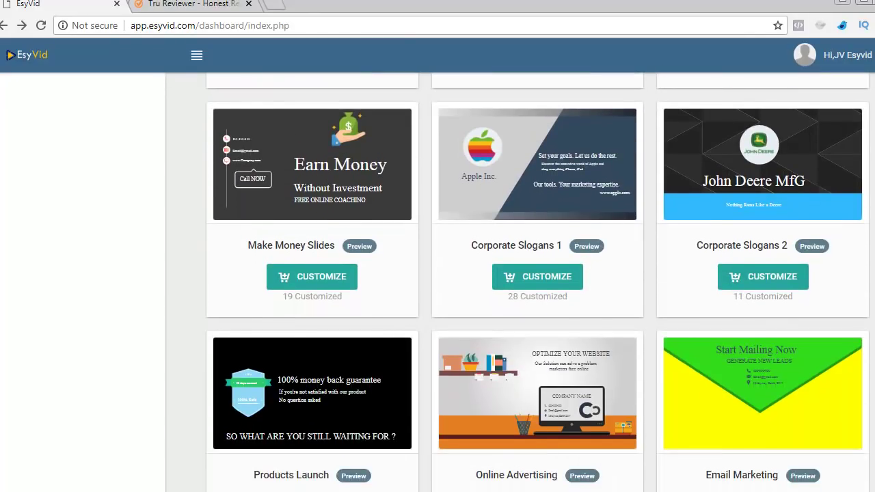
pyautogui.scroll(-2, 519, 280)
pyautogui.scroll(-1, 519, 280)
pyautogui.scroll(-2, 519, 280)
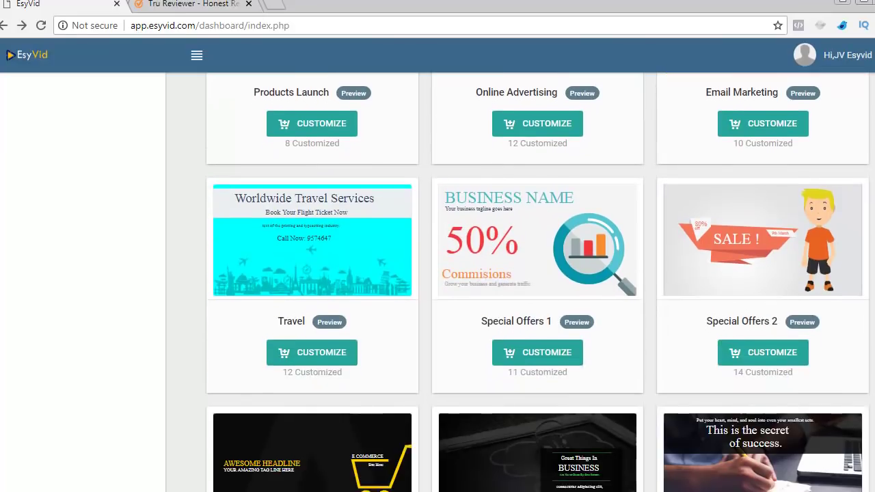
pyautogui.scroll(-1, 519, 281)
pyautogui.scroll(-2, 519, 280)
pyautogui.scroll(-1, 520, 281)
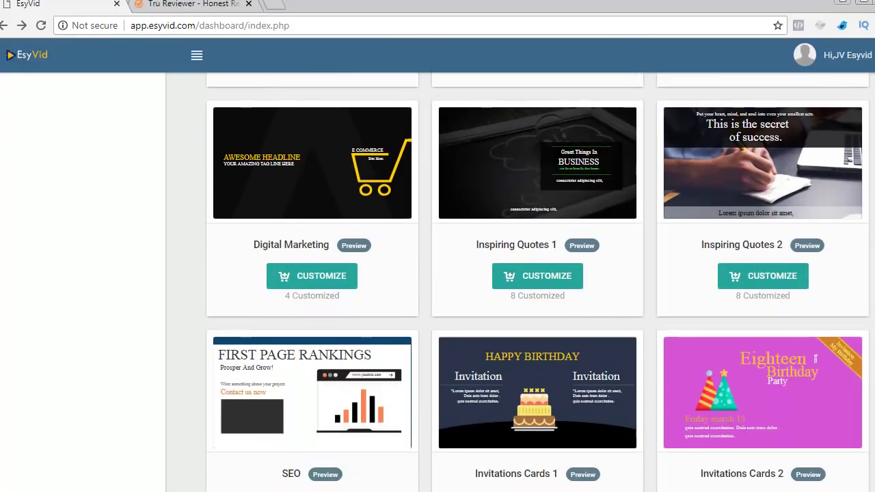
pyautogui.scroll(-1, 519, 280)
pyautogui.scroll(-2, 519, 280)
pyautogui.scroll(-3, 519, 280)
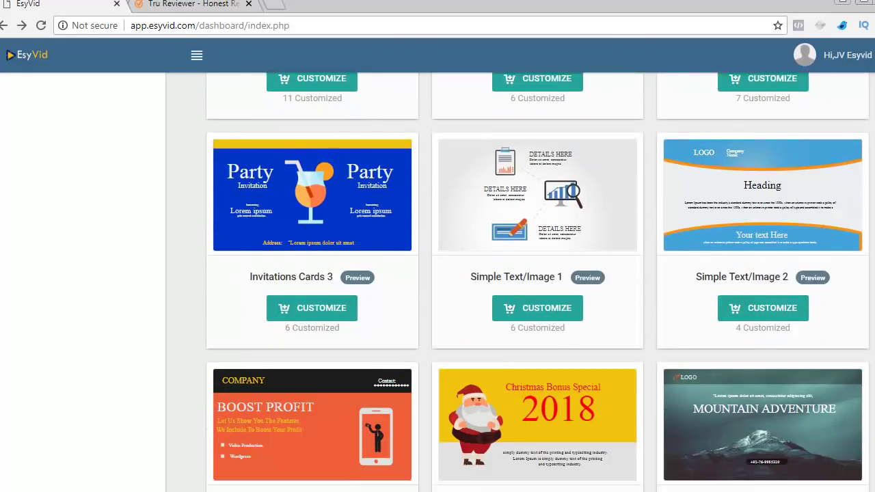
pyautogui.scroll(-2, 519, 280)
pyautogui.scroll(-2, 520, 280)
pyautogui.scroll(-2, 519, 280)
pyautogui.scroll(-4, 519, 280)
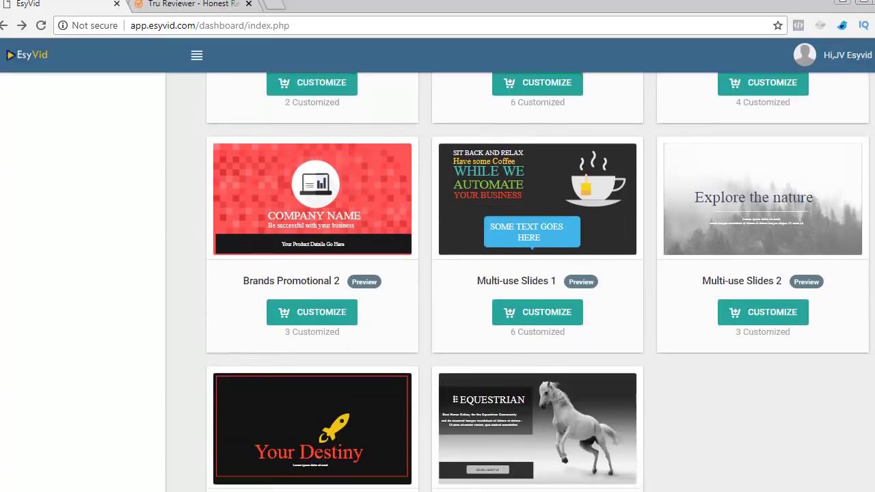
pyautogui.scroll(-2, 520, 280)
pyautogui.scroll(5, 519, 280)
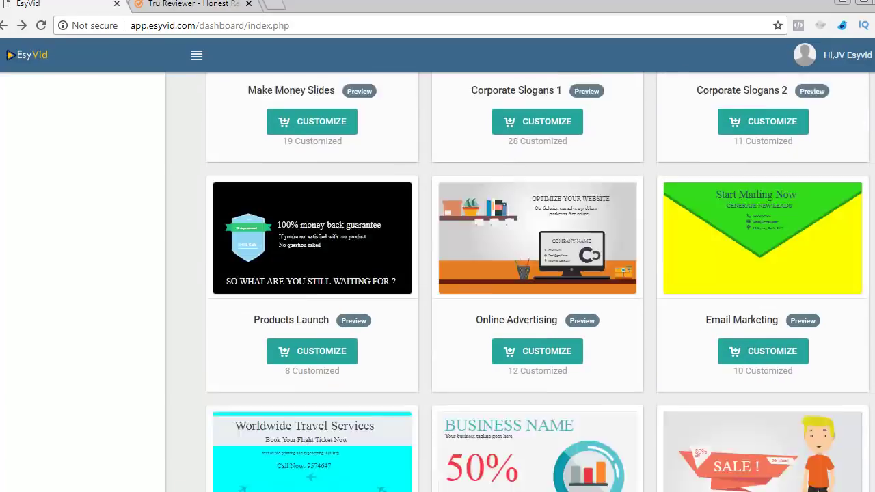
pyautogui.scroll(3, 520, 281)
pyautogui.scroll(3, 519, 280)
pyautogui.scroll(5, 520, 280)
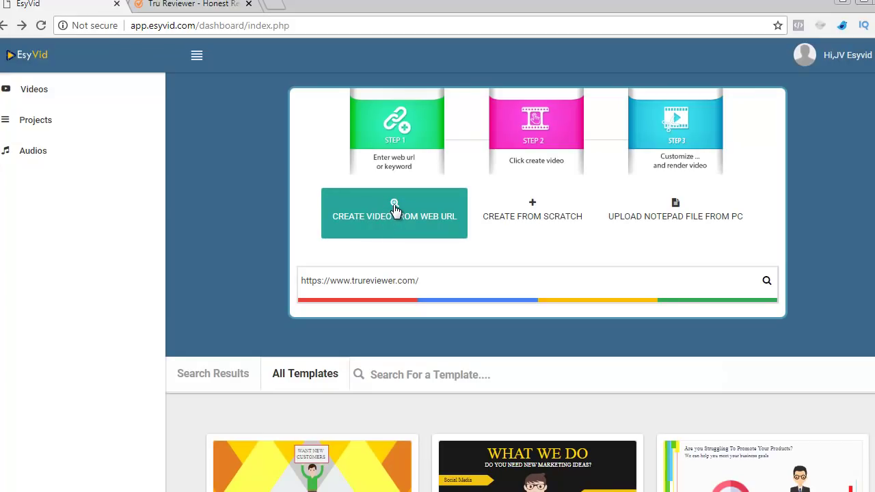
pyautogui.click(320, 274)
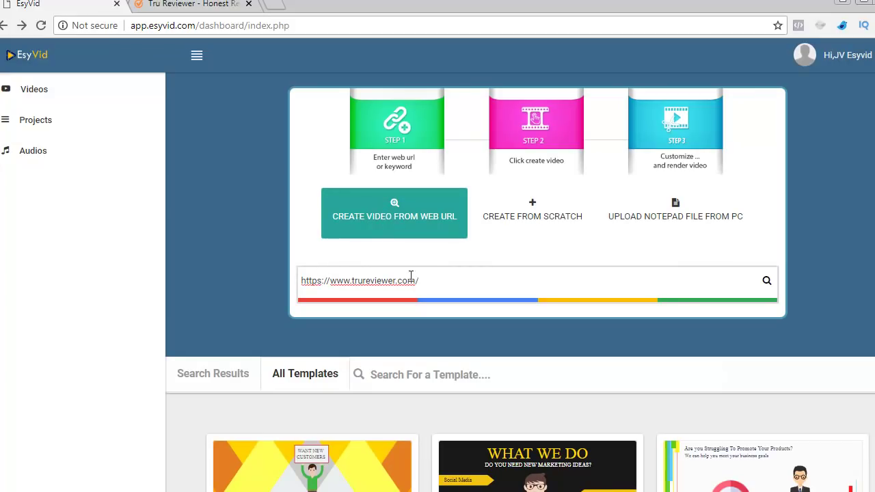
pyautogui.click(768, 281)
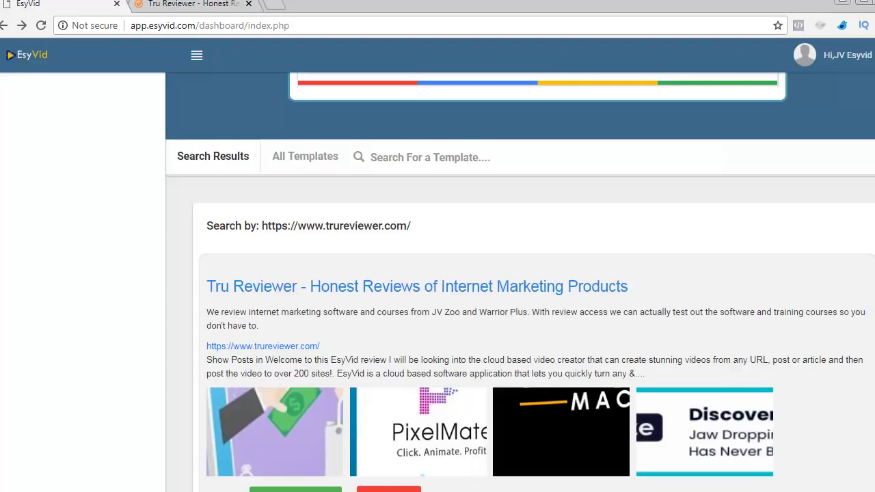
# Step: Load further batches of trureviewer.com page results
pyautogui.scroll(-1, 519, 280)
pyautogui.scroll(-1, 520, 280)
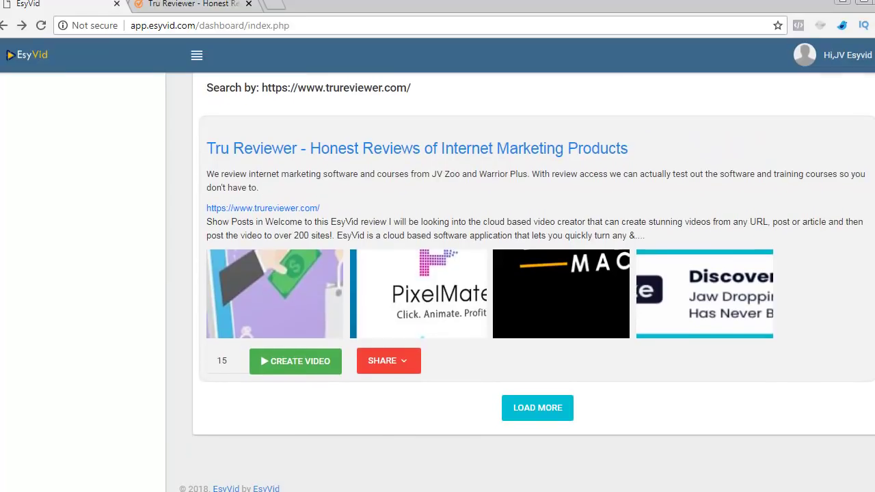
pyautogui.click(527, 418)
pyautogui.scroll(-5, 547, 410)
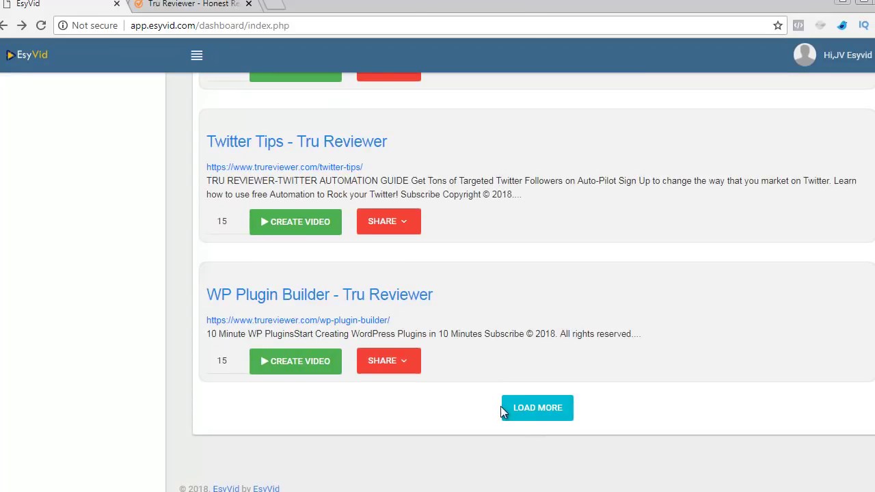
pyautogui.click(528, 412)
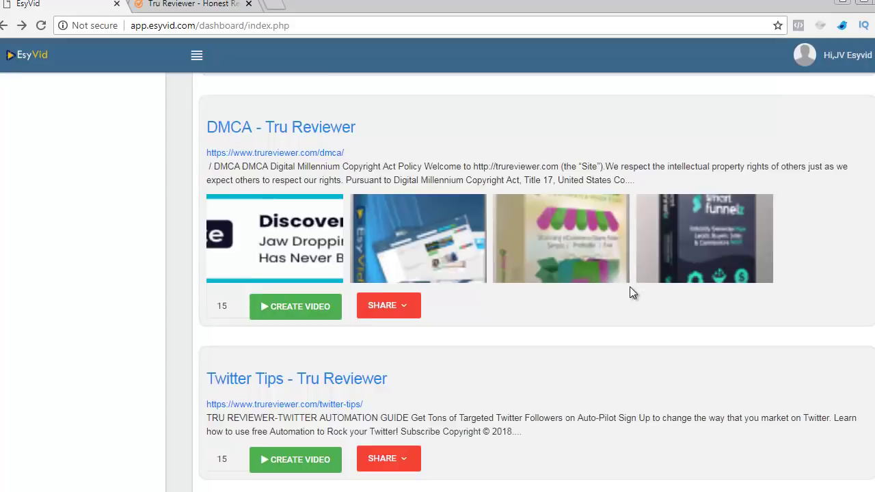
pyautogui.scroll(-3, 684, 284)
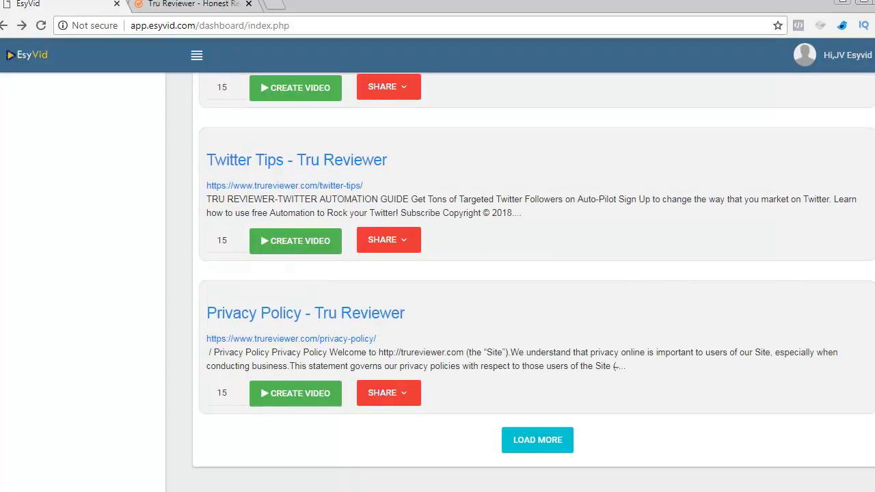
pyautogui.scroll(4, 533, 280)
pyautogui.scroll(-3, 533, 280)
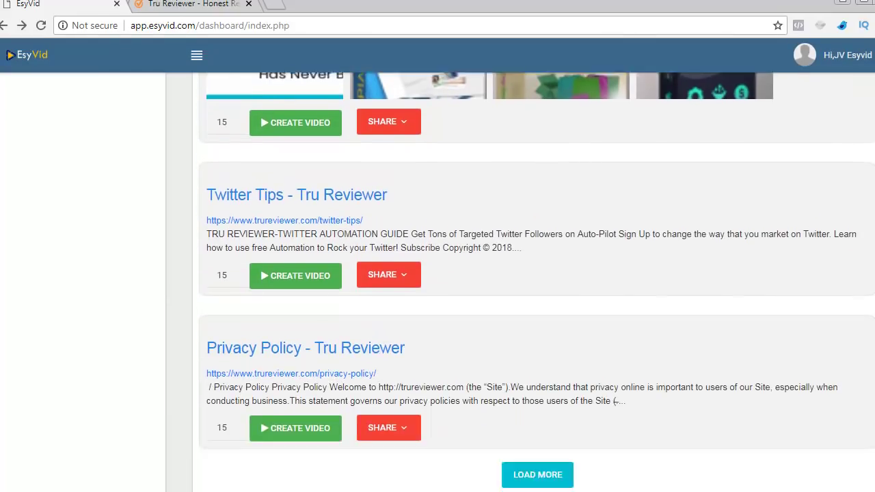
pyautogui.scroll(-1, 533, 280)
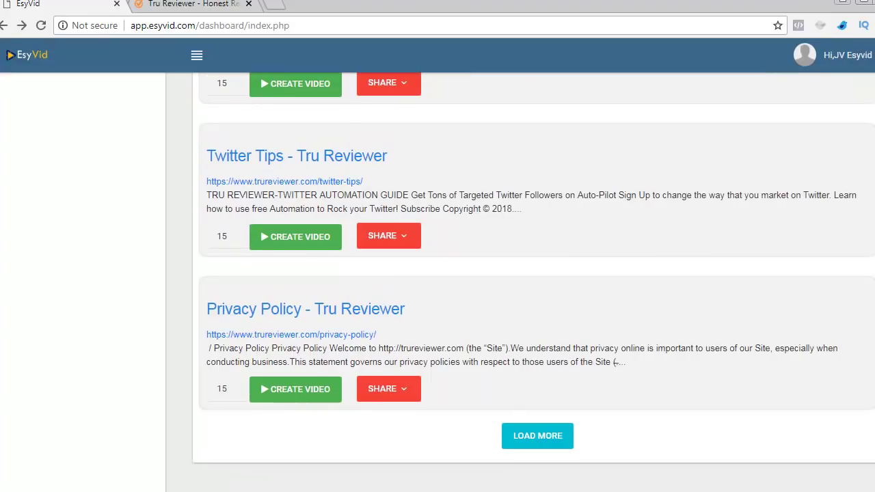
pyautogui.click(524, 441)
# Step: Review pages like Twitter Tips and DMCA, and dismiss the 'Sit Note Found!' alert
pyautogui.scroll(-3, 779, 401)
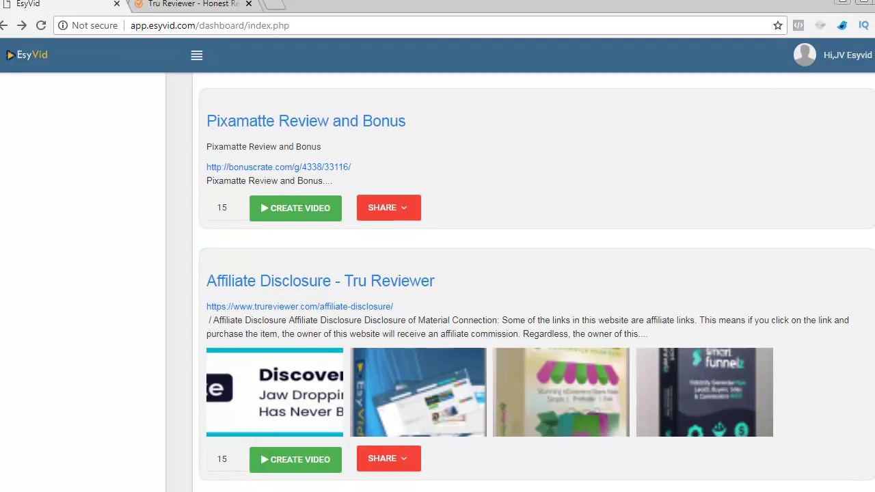
pyautogui.scroll(-2, 533, 280)
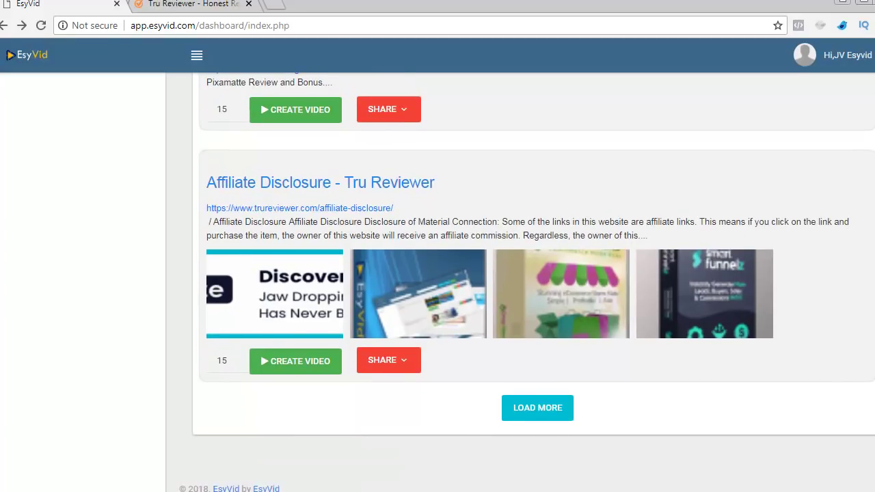
pyautogui.scroll(3, 533, 280)
pyautogui.scroll(3, 533, 280)
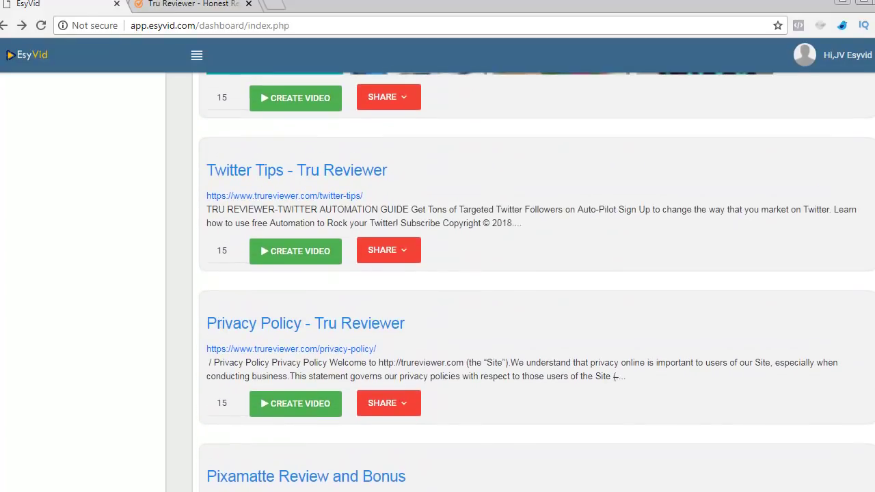
pyautogui.scroll(1, 533, 281)
pyautogui.scroll(2, 533, 280)
pyautogui.scroll(1, 533, 280)
pyautogui.scroll(1, 533, 281)
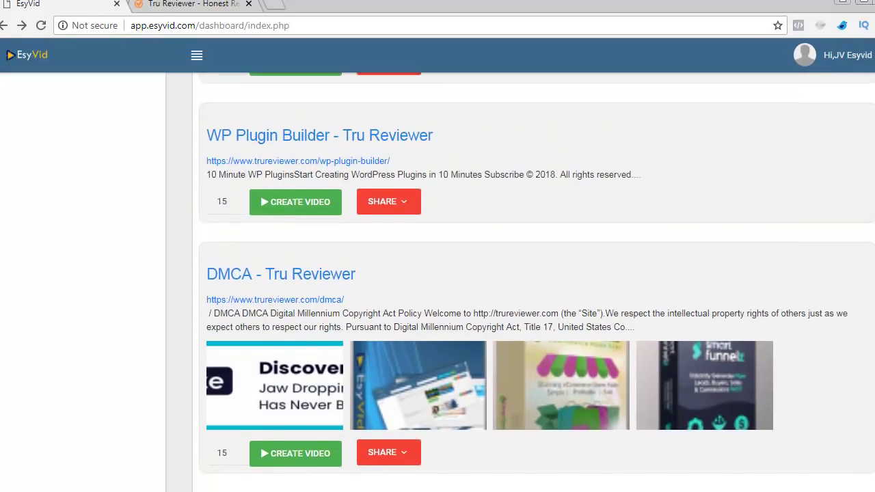
pyautogui.scroll(1, 533, 280)
pyautogui.scroll(1, 533, 280)
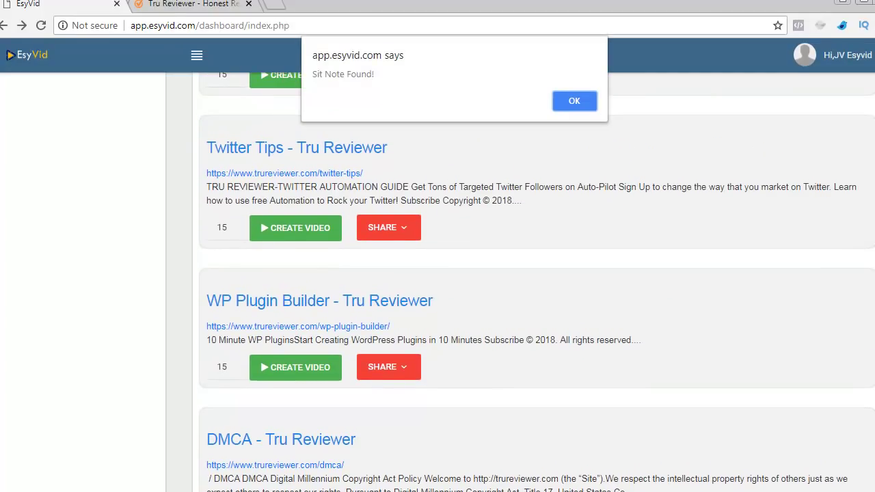
pyautogui.click(585, 109)
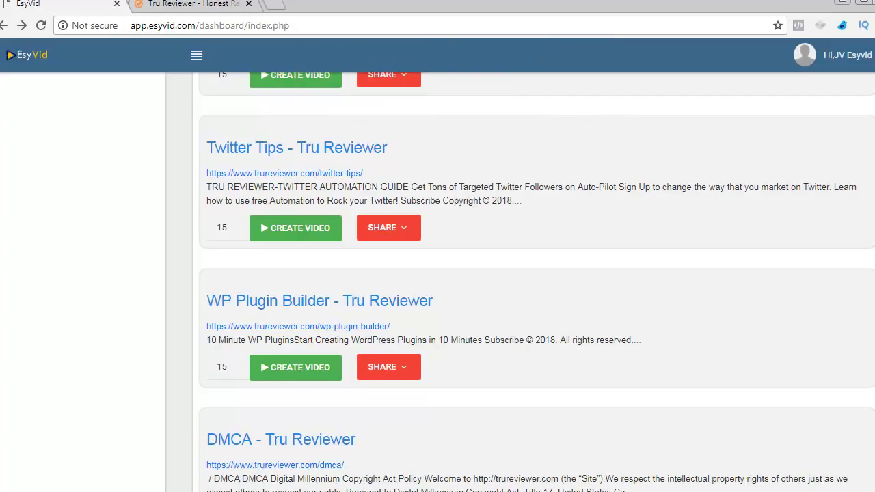
# Step: Scroll to the Tru Reviewer search results
pyautogui.scroll(-1, 862, 167)
pyautogui.scroll(10, 519, 280)
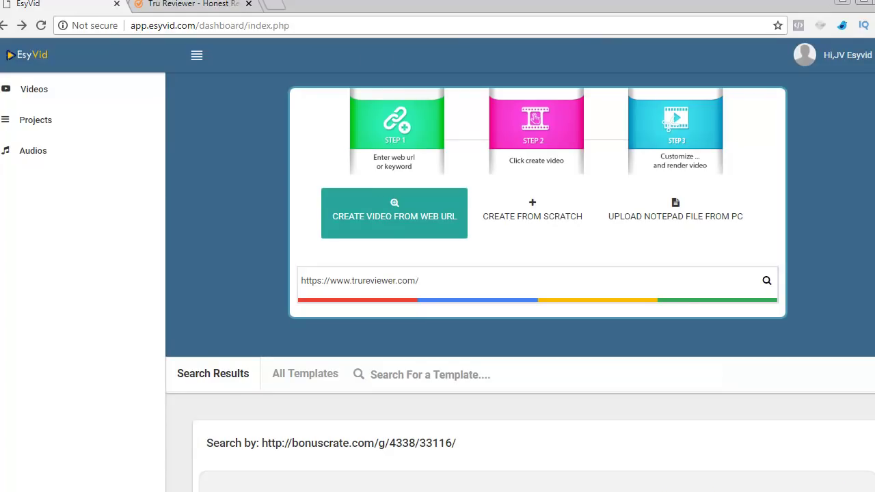
pyautogui.scroll(-5, 533, 274)
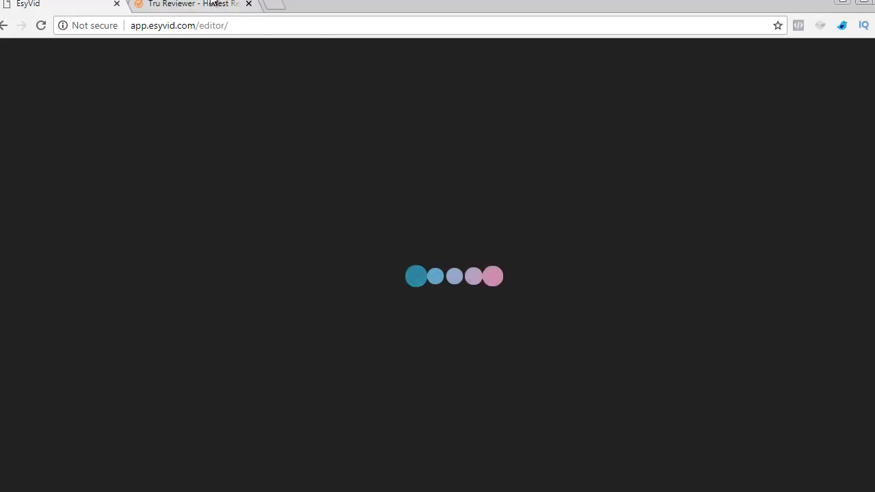
# Step: Switch browser tabs between the Tru Reviewer homepage and the EsyVid editor
pyautogui.click(211, 4)
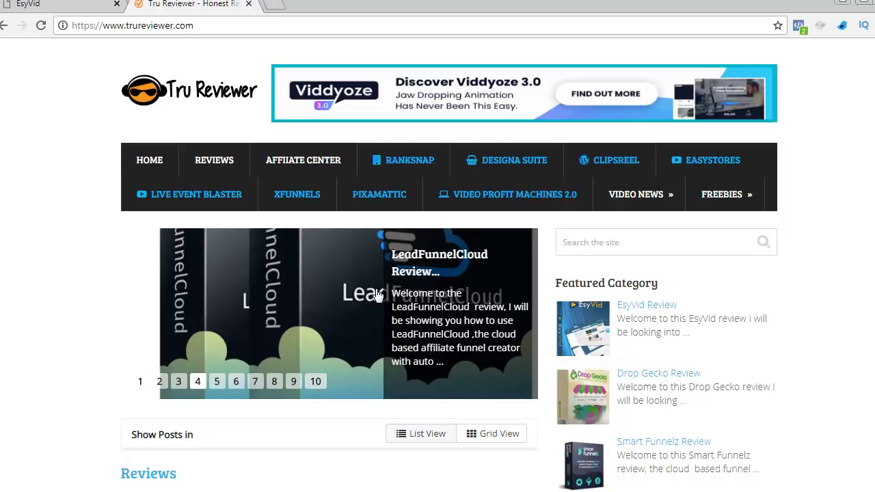
pyautogui.click(62, 3)
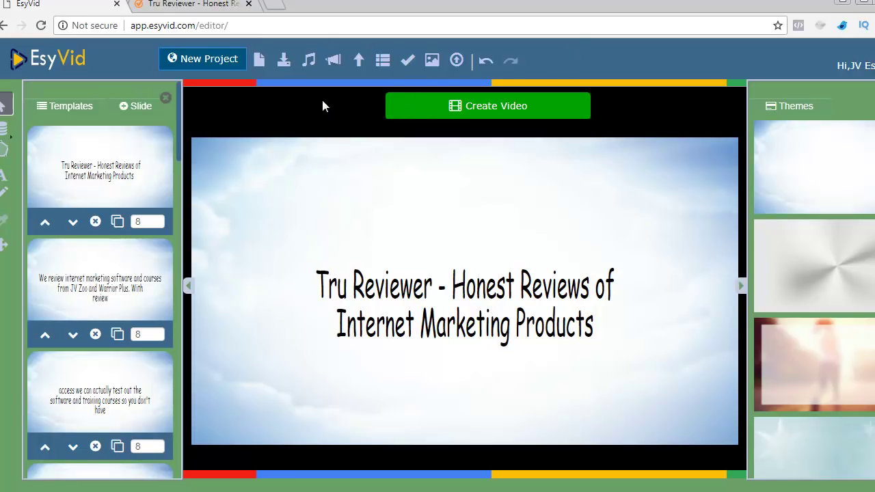
pyautogui.click(84, 281)
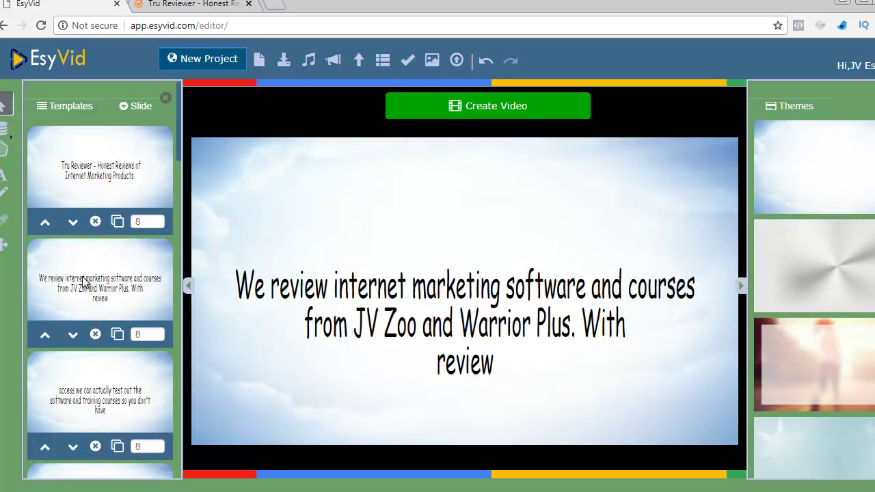
pyautogui.click(83, 394)
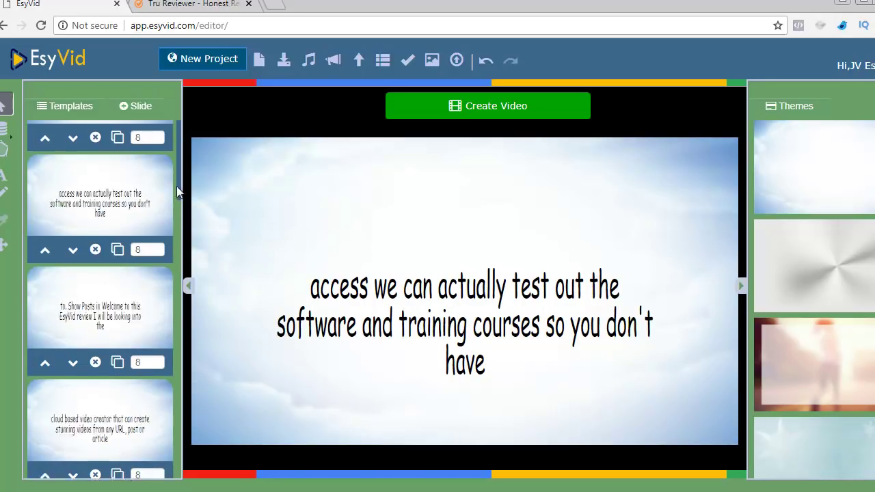
pyautogui.moveTo(178, 144); pyautogui.dragTo(179, 206)
pyautogui.click(115, 183)
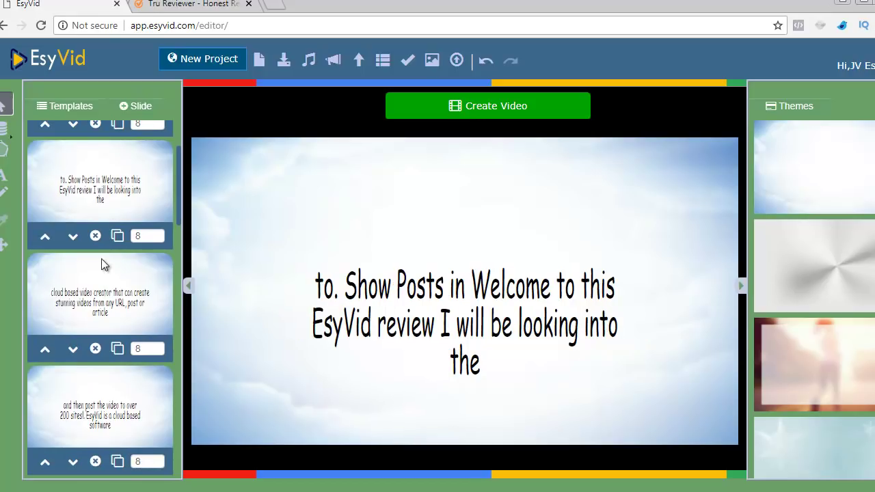
pyautogui.click(98, 288)
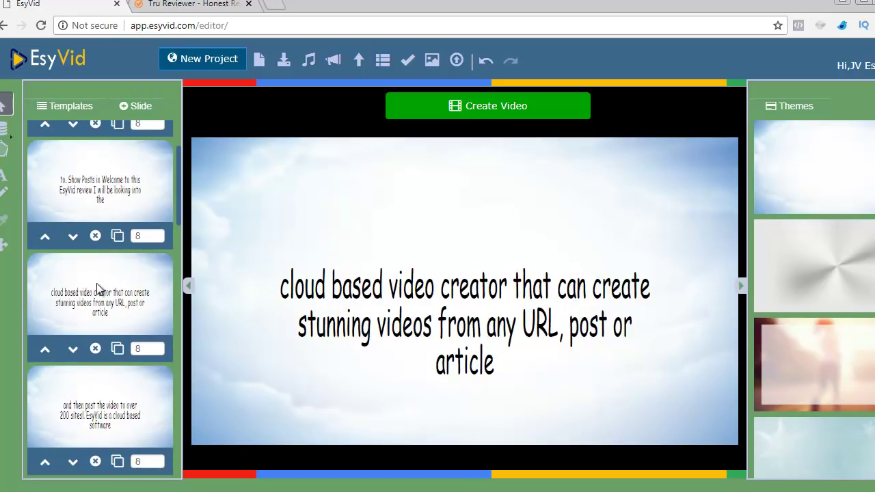
pyautogui.click(87, 405)
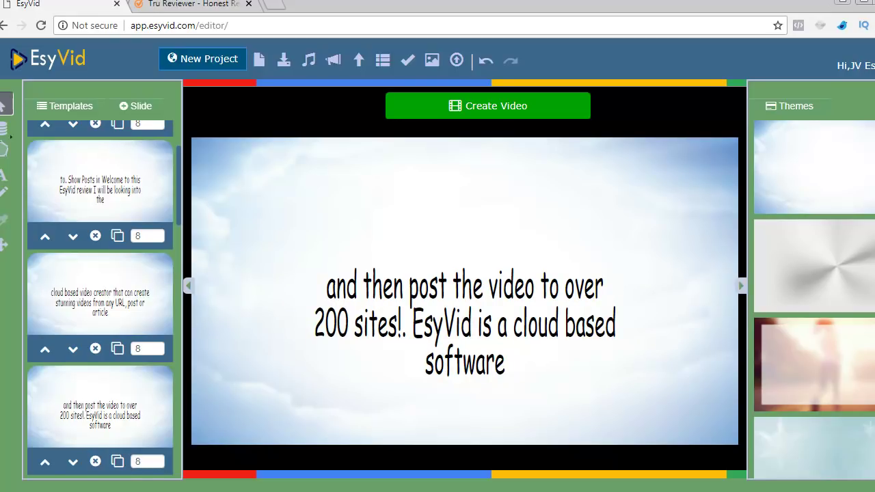
pyautogui.scroll(-5, 814, 279)
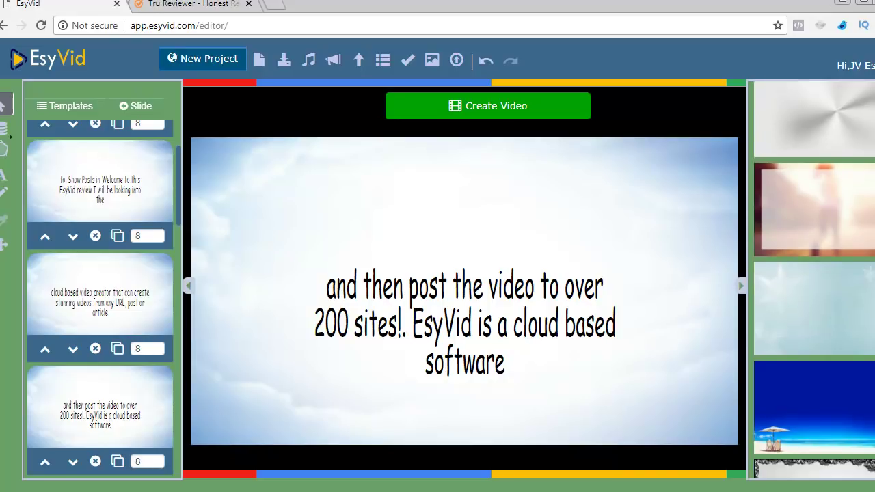
pyautogui.scroll(-5, 814, 280)
pyautogui.scroll(-5, 814, 279)
pyautogui.scroll(-5, 814, 279)
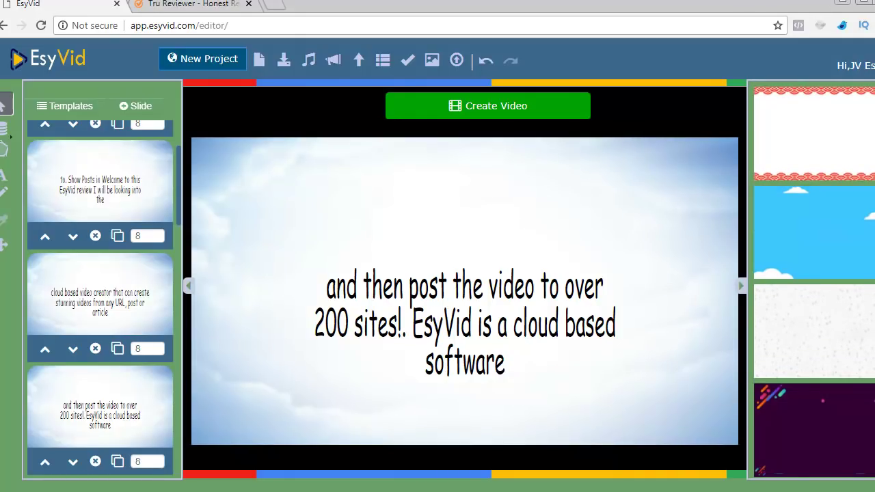
pyautogui.scroll(-5, 814, 279)
pyautogui.scroll(-5, 814, 279)
pyautogui.scroll(-5, 814, 279)
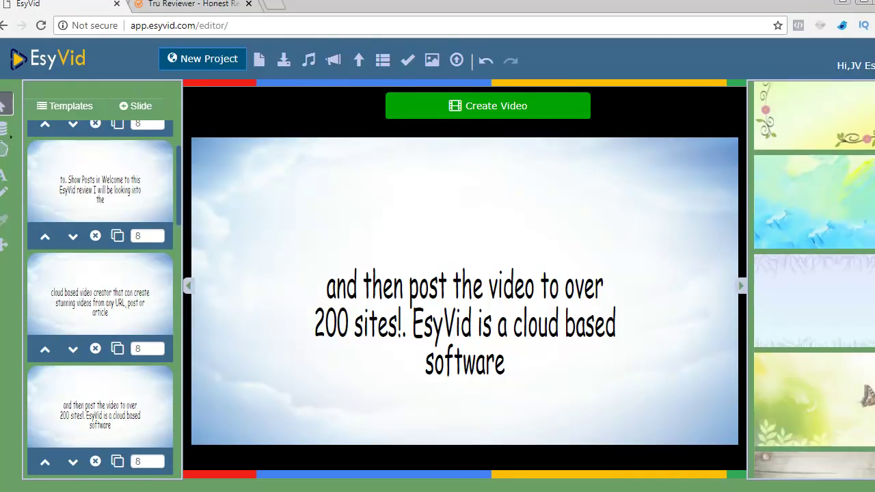
pyautogui.scroll(-5, 814, 280)
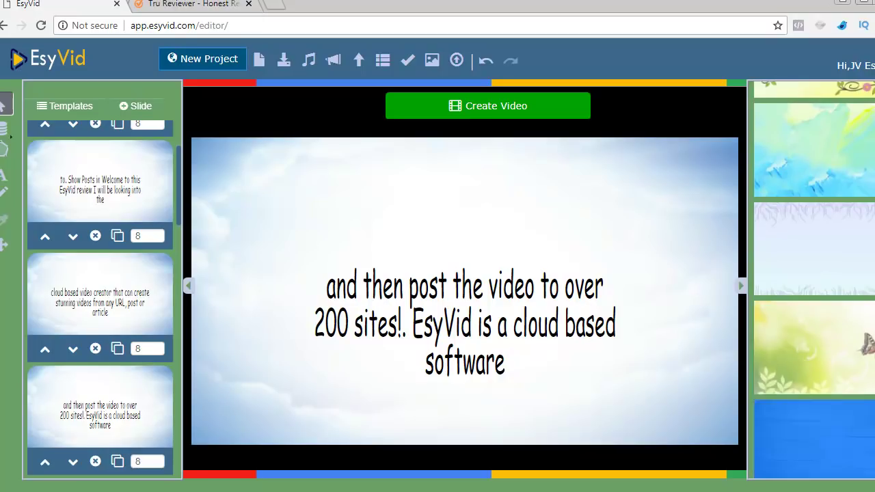
pyautogui.scroll(-5, 835, 383)
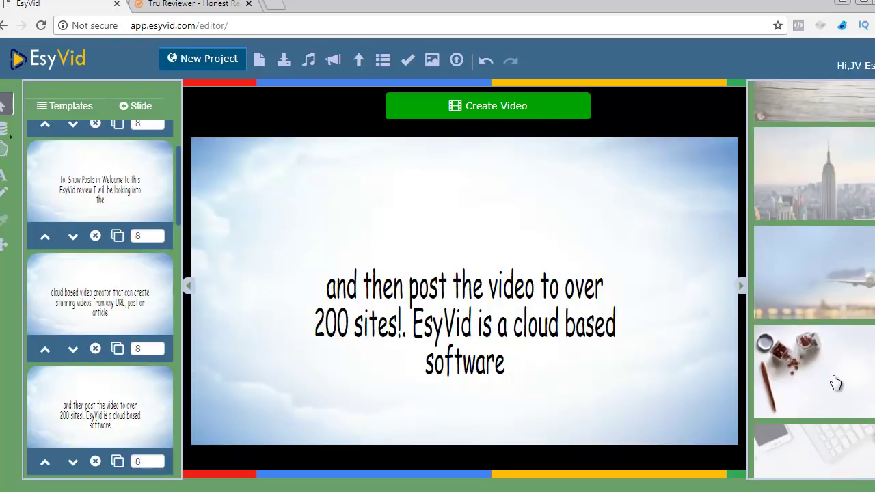
# Step: Apply the jars-and-pen desk theme and preview each slide through the 200-sites slide
pyautogui.click(835, 382)
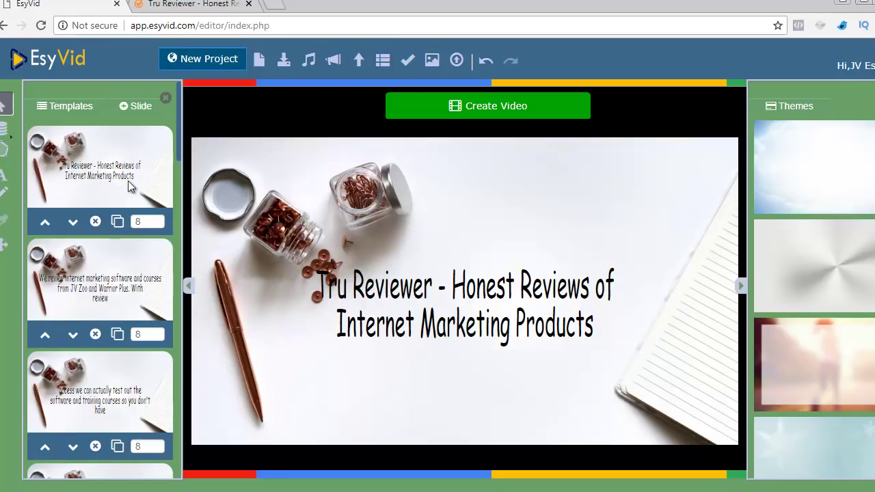
pyautogui.click(79, 287)
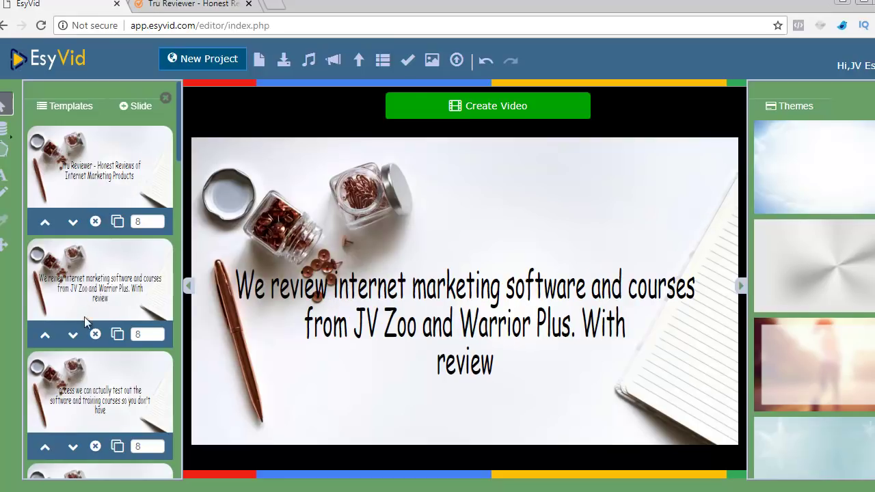
pyautogui.click(94, 381)
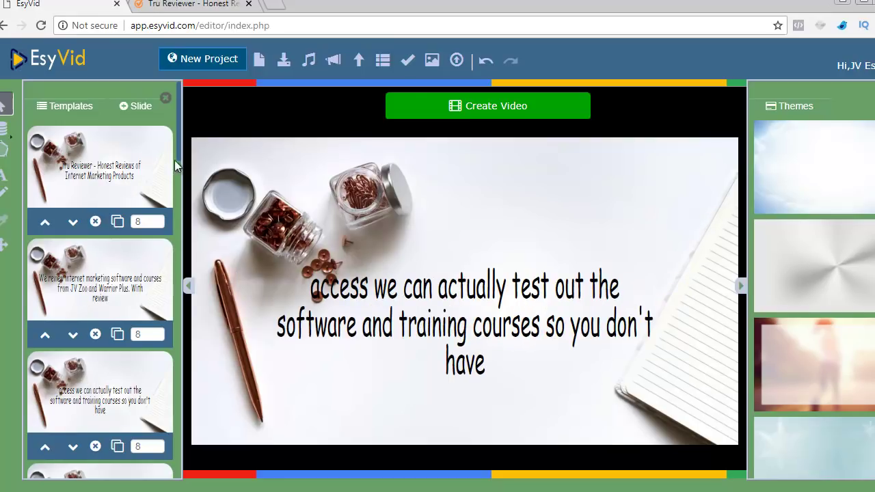
pyautogui.moveTo(174, 146); pyautogui.dragTo(175, 209)
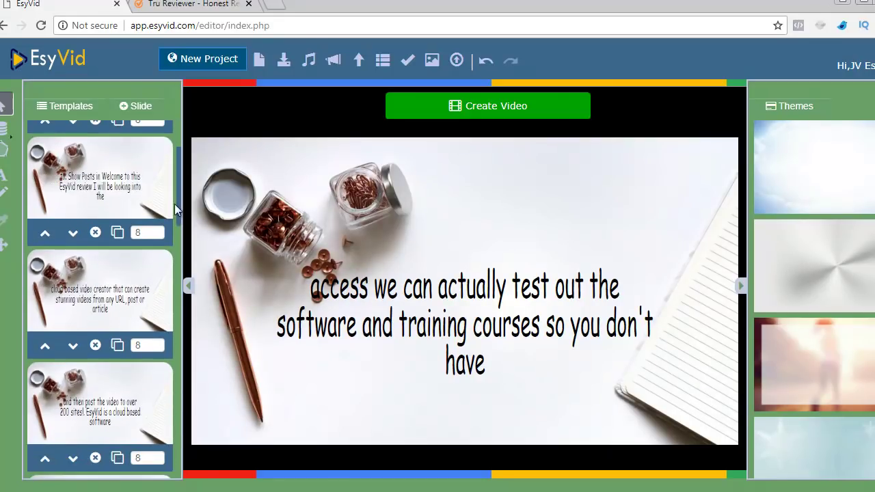
pyautogui.click(94, 280)
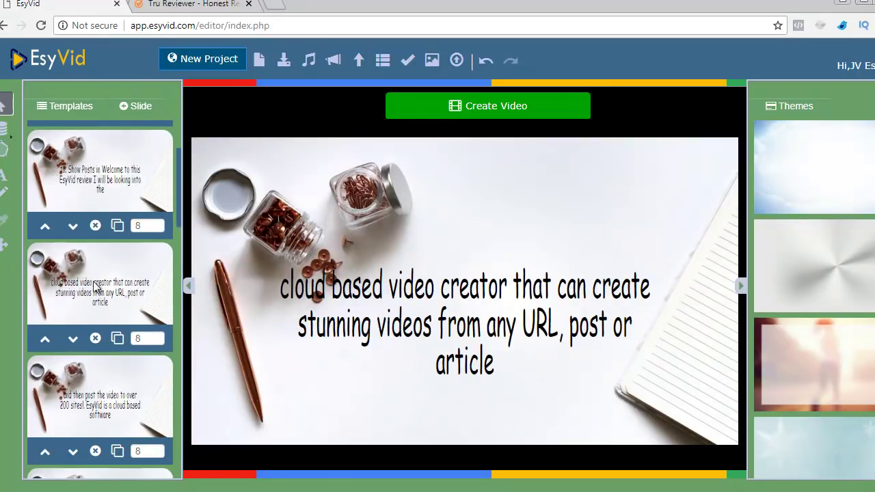
pyautogui.click(94, 376)
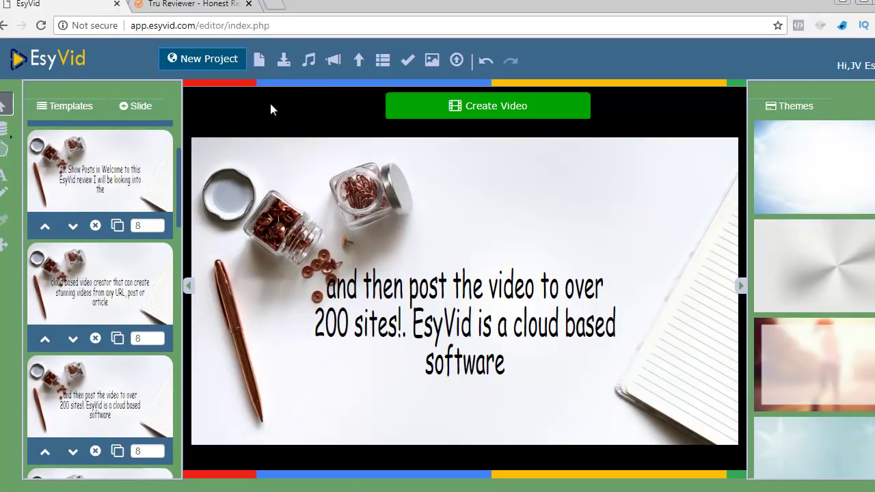
pyautogui.click(310, 61)
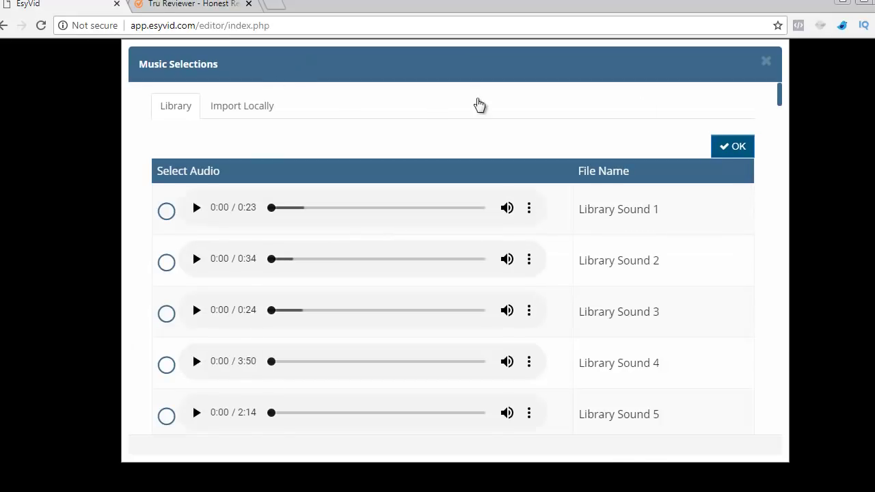
pyautogui.moveTo(779, 107)
pyautogui.mouseDown()
pyautogui.moveTo(790, 215)
pyautogui.moveTo(788, 90)
pyautogui.mouseUp()
pyautogui.click(764, 63)
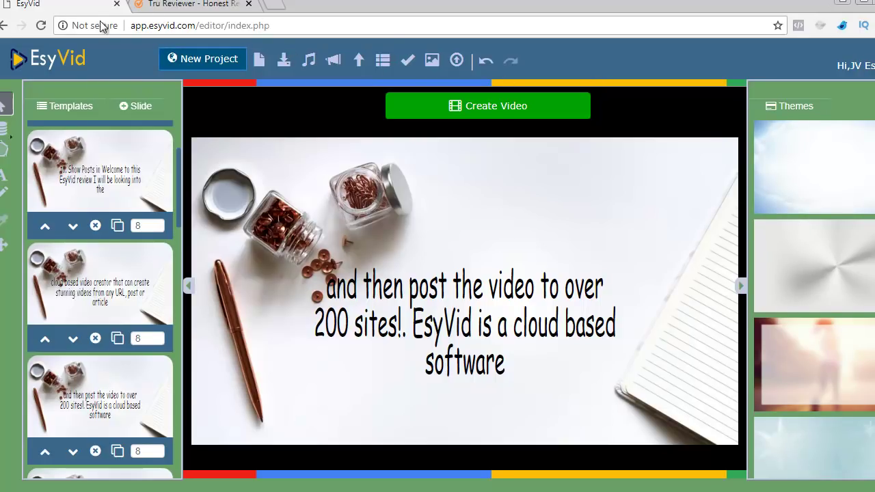
# Step: Leave the editor for a new project and open the dashboard's Videos list
pyautogui.click(230, 60)
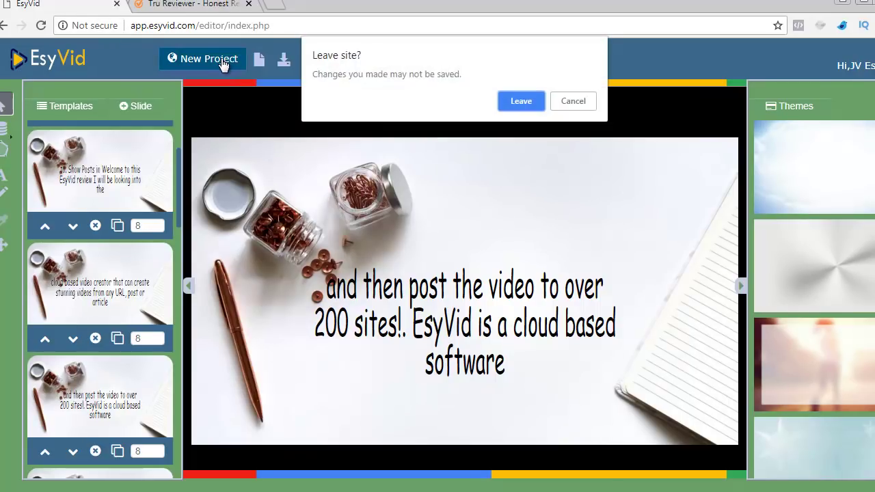
pyautogui.click(520, 103)
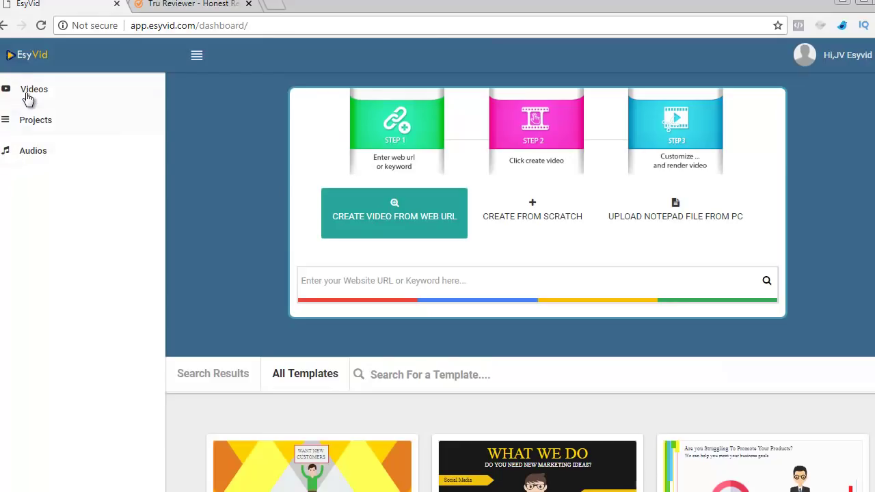
pyautogui.click(29, 93)
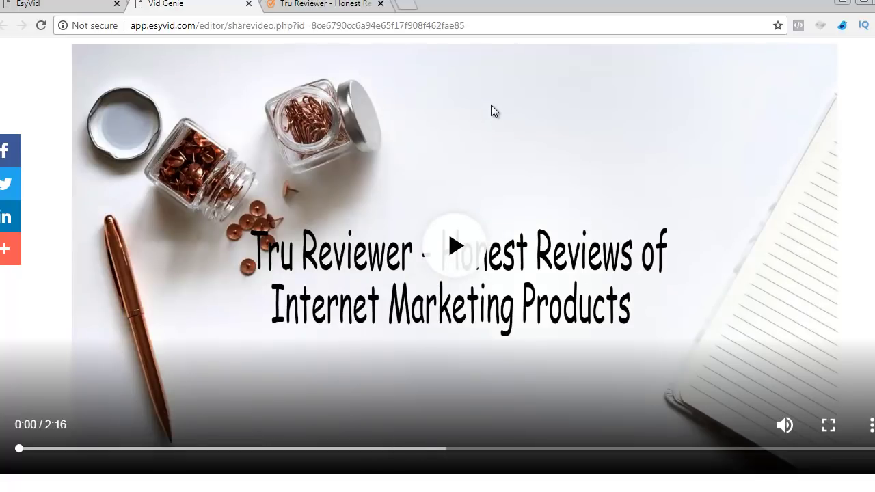
# Step: Play the rendered Tru Reviewer video on its share page
pyautogui.click(491, 105)
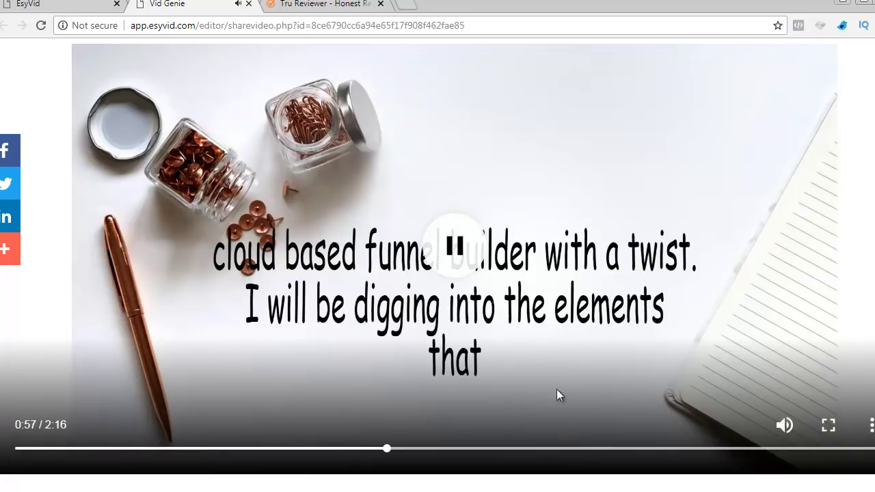
# Step: Close the video share page and return to the EsyVid dashboard
pyautogui.click(248, 4)
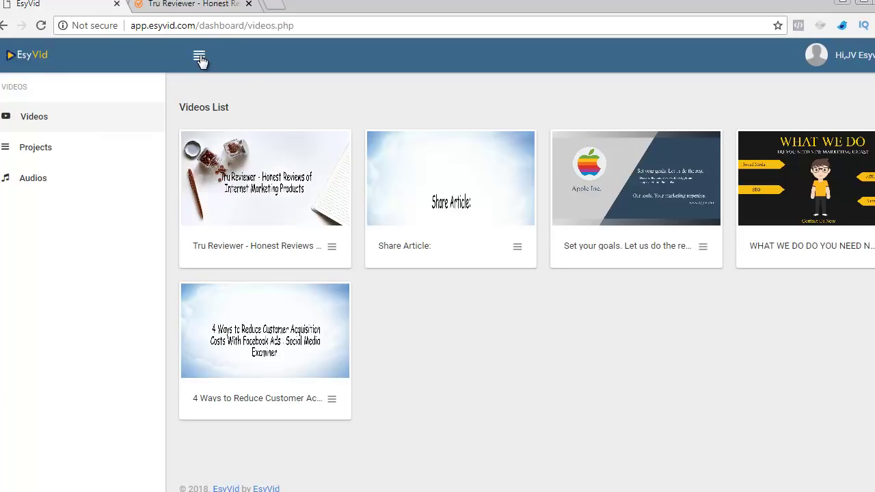
pyautogui.click(43, 55)
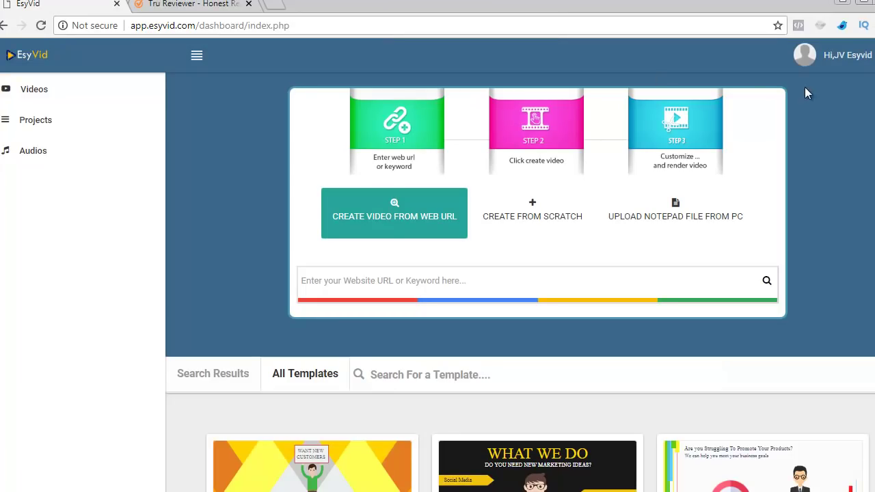
pyautogui.scroll(-3, 519, 280)
pyautogui.click(534, 203)
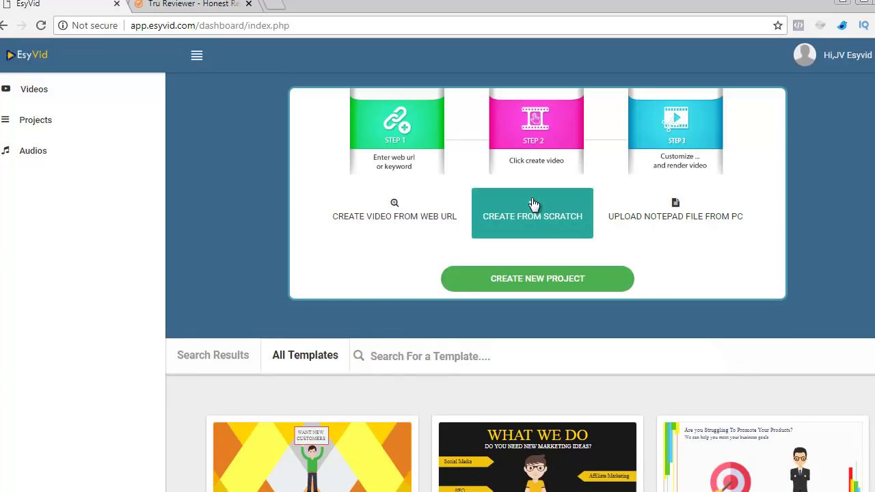
pyautogui.click(540, 285)
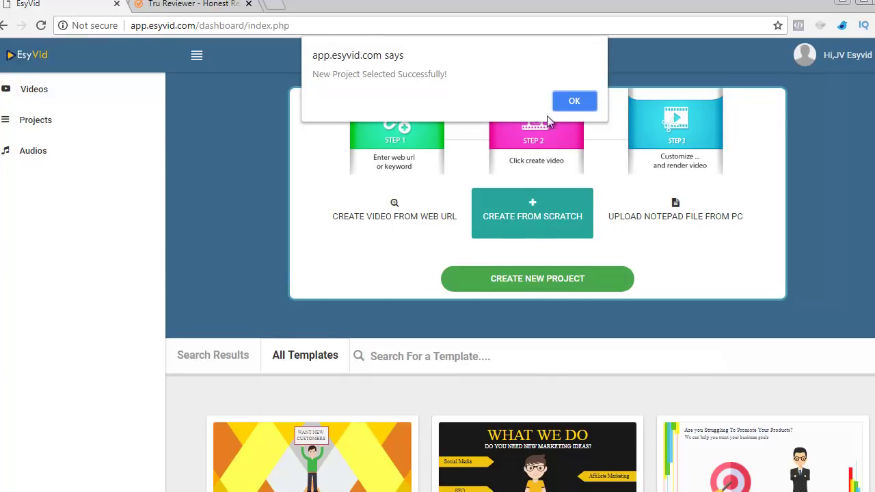
pyautogui.click(571, 102)
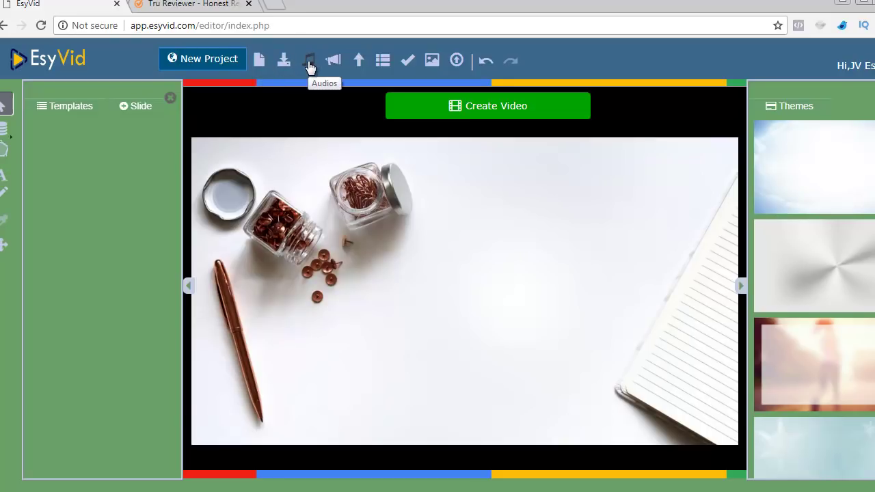
pyautogui.click(308, 61)
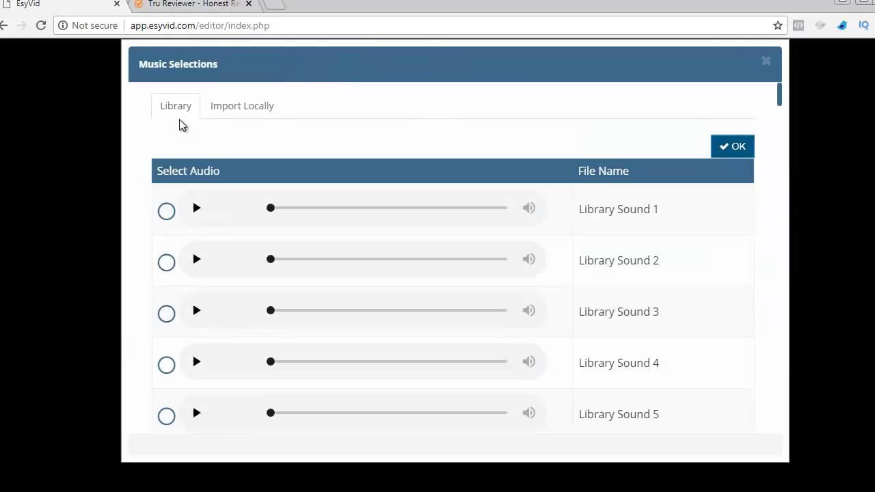
pyautogui.click(246, 109)
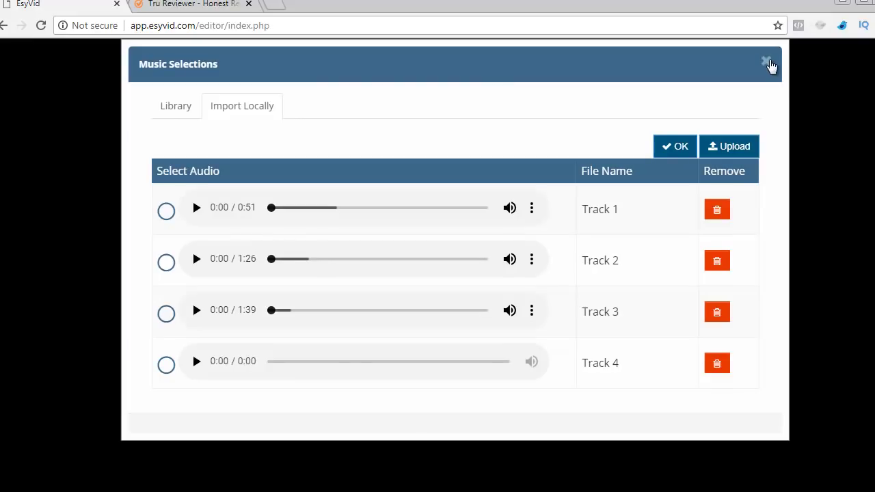
pyautogui.click(766, 63)
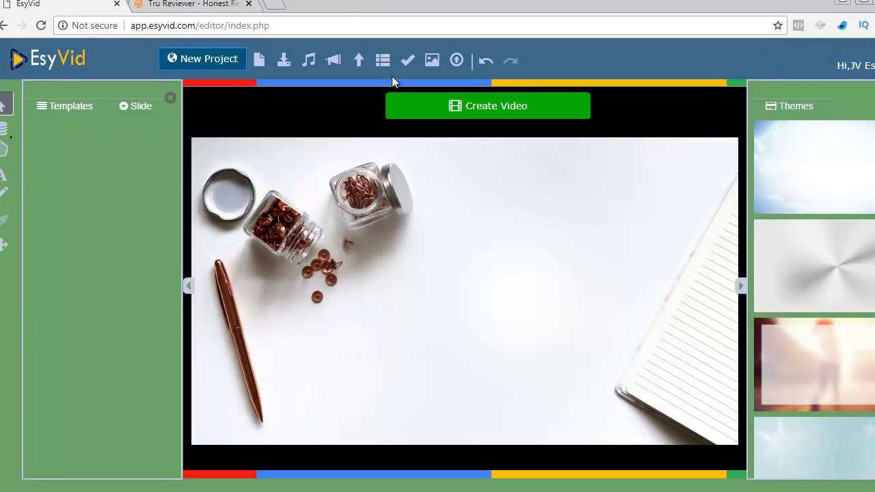
pyautogui.click(332, 60)
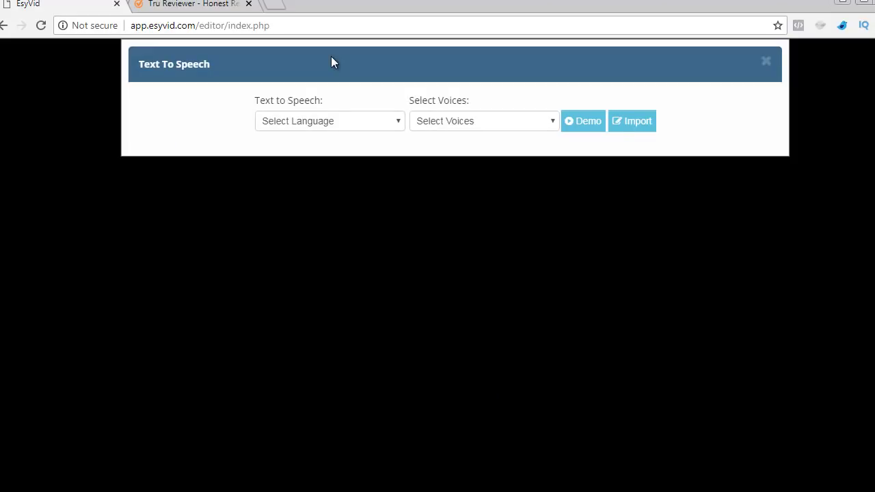
pyautogui.click(397, 123)
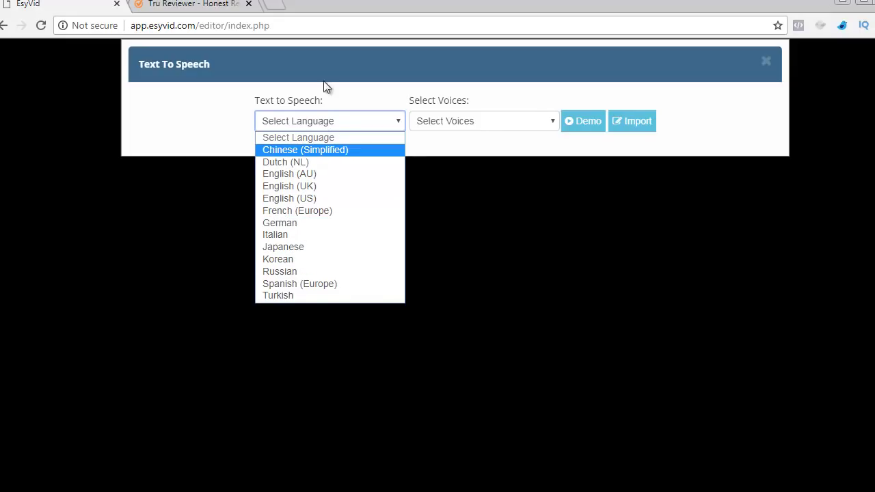
pyautogui.click(544, 126)
pyautogui.click(547, 126)
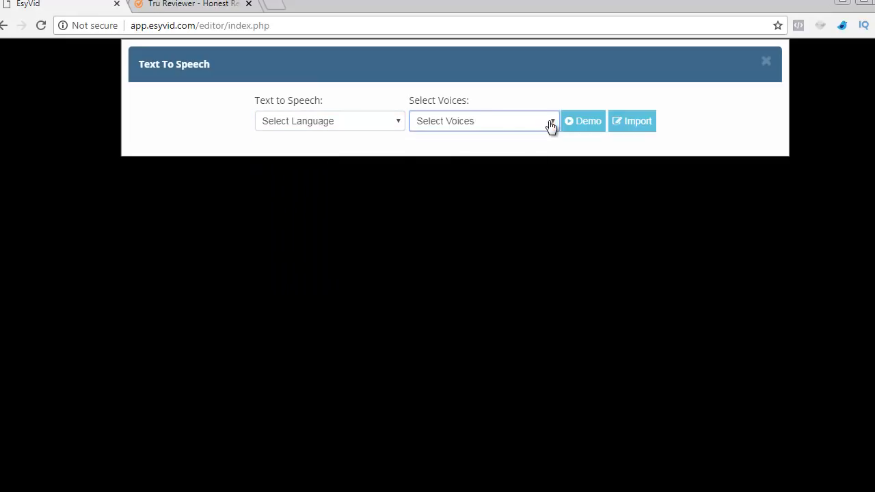
pyautogui.click(363, 131)
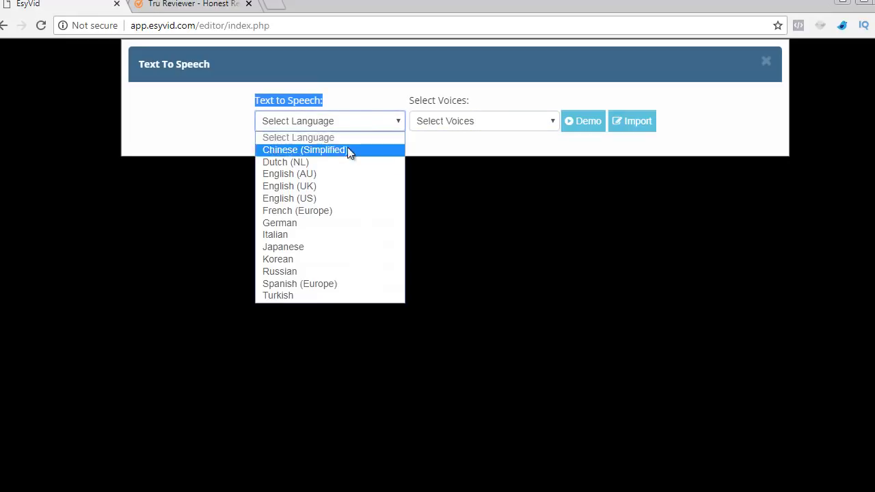
pyautogui.click(292, 198)
pyautogui.click(552, 127)
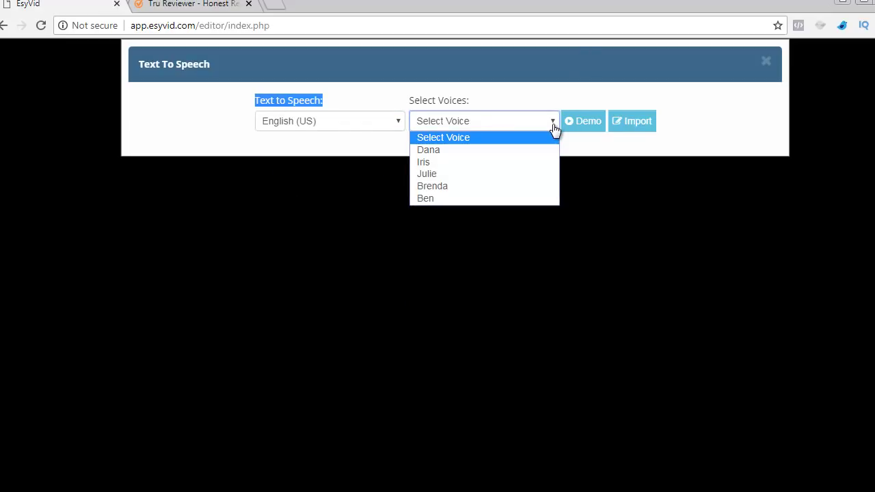
pyautogui.click(448, 175)
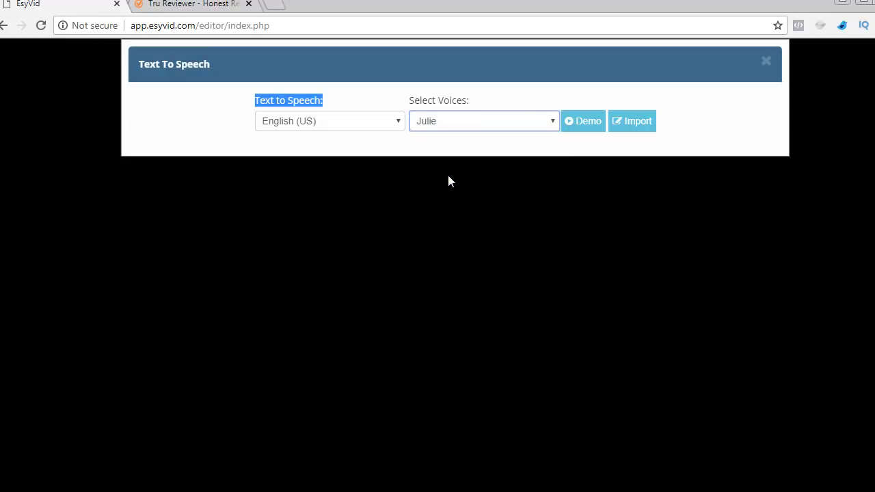
pyautogui.click(584, 127)
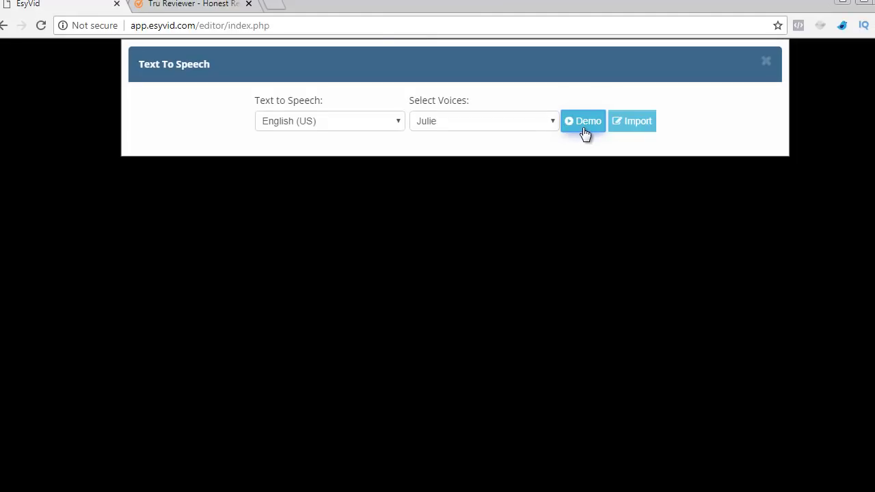
pyautogui.click(581, 123)
pyautogui.click(767, 64)
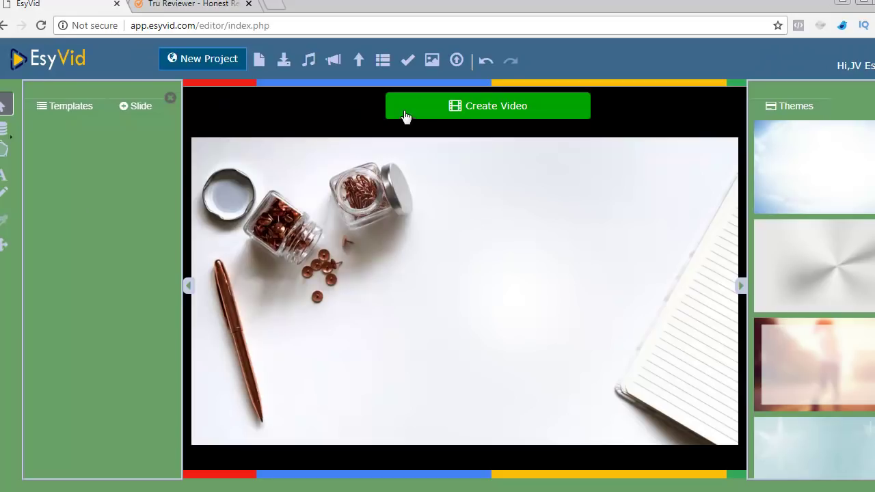
pyautogui.moveTo(541, 85); pyautogui.dragTo(373, 83)
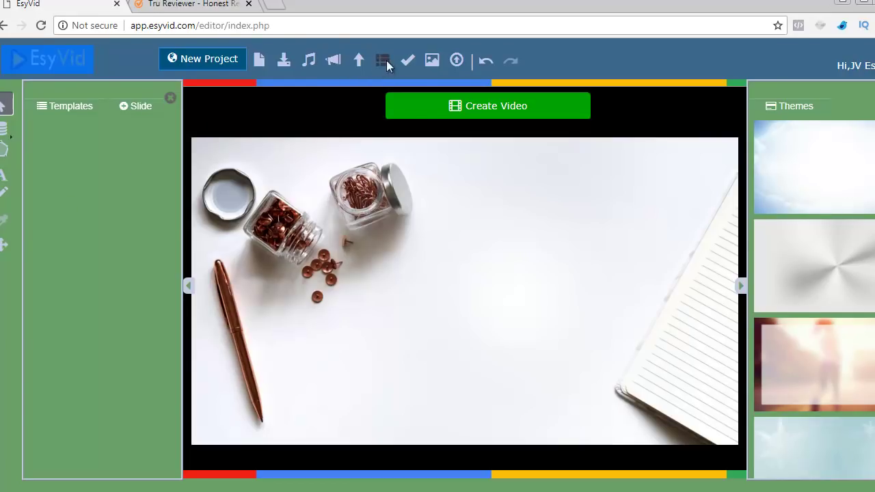
pyautogui.click(432, 66)
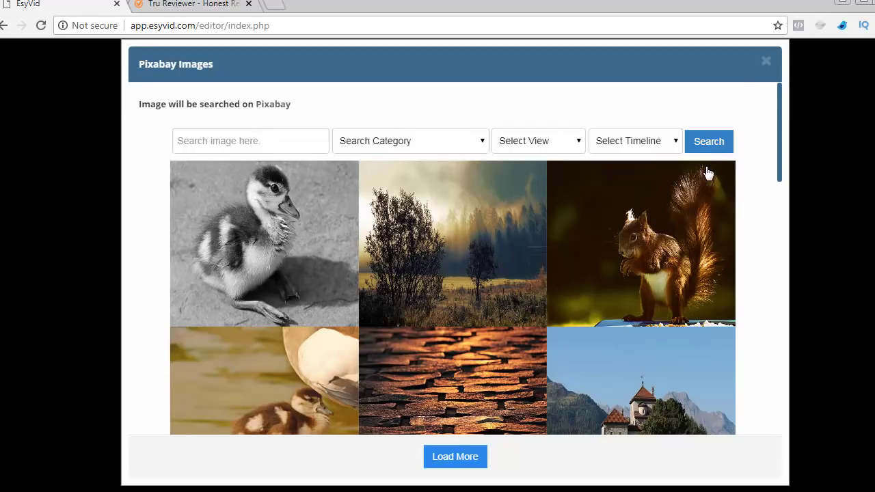
pyautogui.click(766, 61)
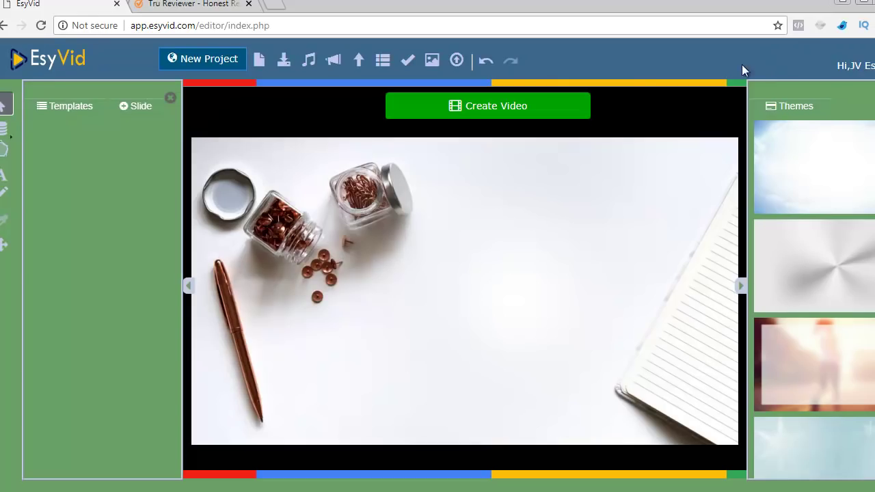
# Step: Browse the SVG Library's headline, promo and party designs, then close it
pyautogui.click(459, 69)
pyautogui.click(75, 104)
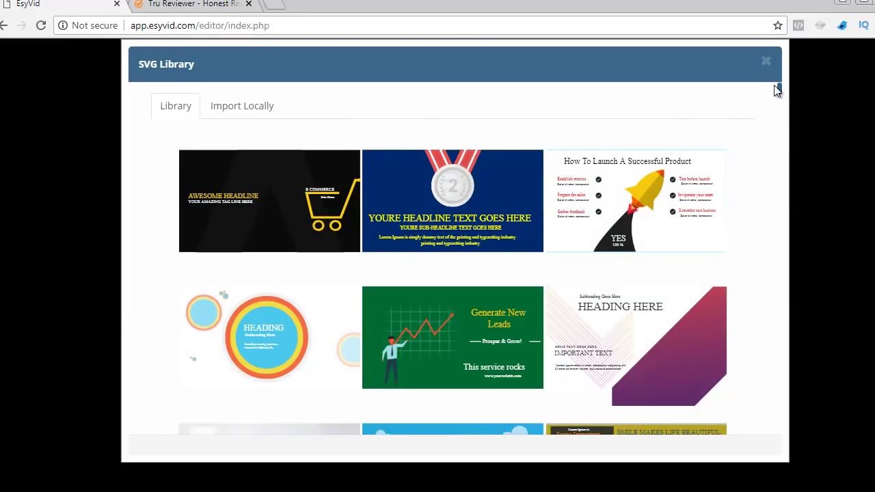
pyautogui.moveTo(776, 89); pyautogui.dragTo(780, 129)
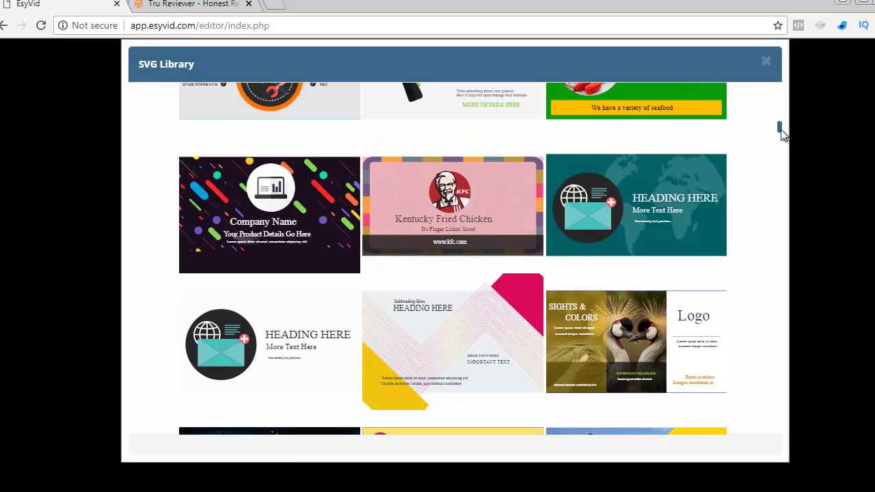
pyautogui.moveTo(781, 129)
pyautogui.mouseDown()
pyautogui.moveTo(807, 351)
pyautogui.moveTo(780, 433)
pyautogui.moveTo(783, 234)
pyautogui.moveTo(769, 107)
pyautogui.mouseUp()
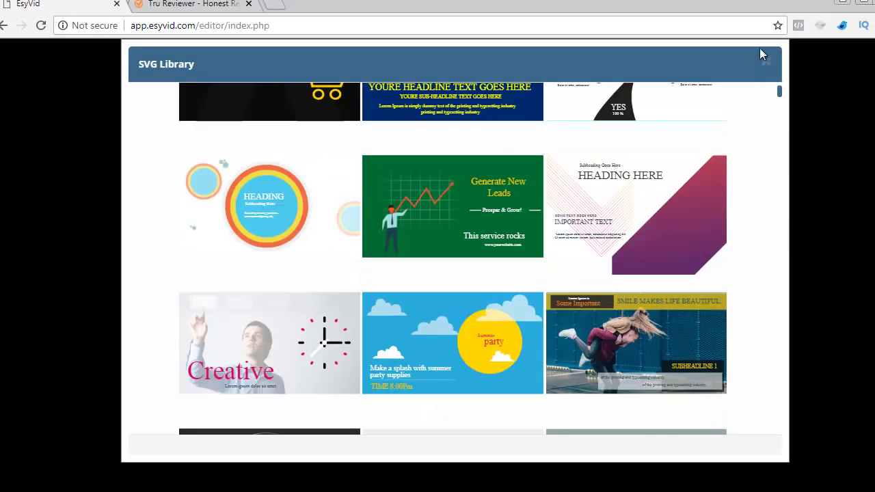
pyautogui.click(766, 61)
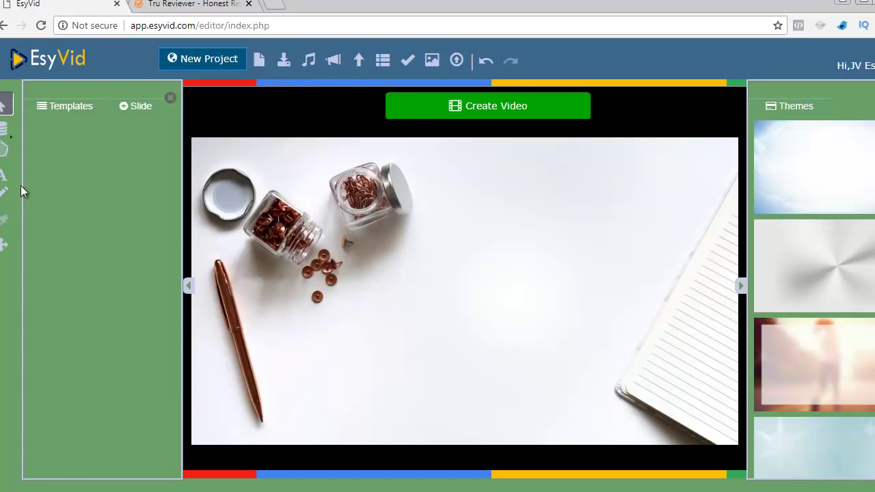
# Step: Draw a short black pencil stroke beside the jar, select it, and collapse Themes
pyautogui.click(4, 195)
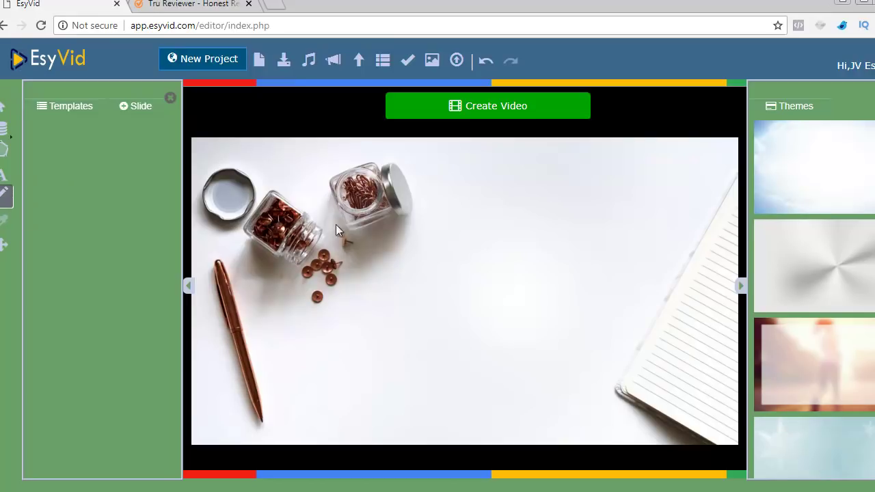
pyautogui.moveTo(401, 231); pyautogui.dragTo(407, 297)
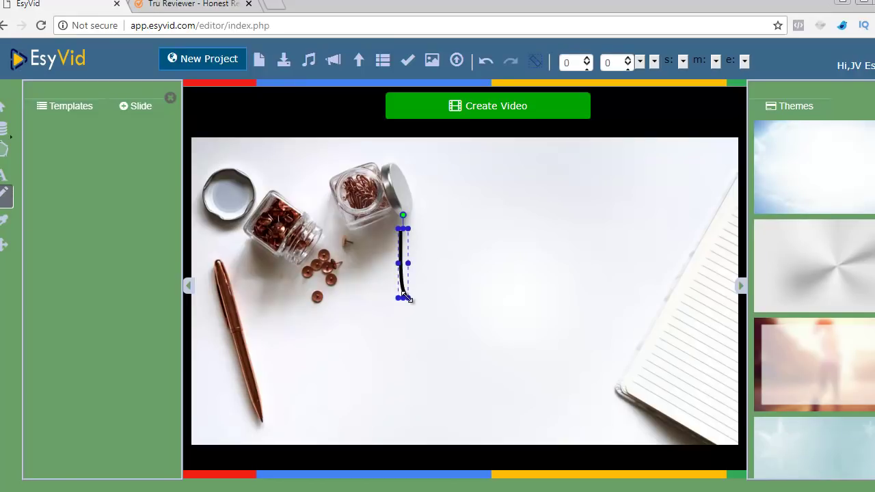
pyautogui.click(424, 296)
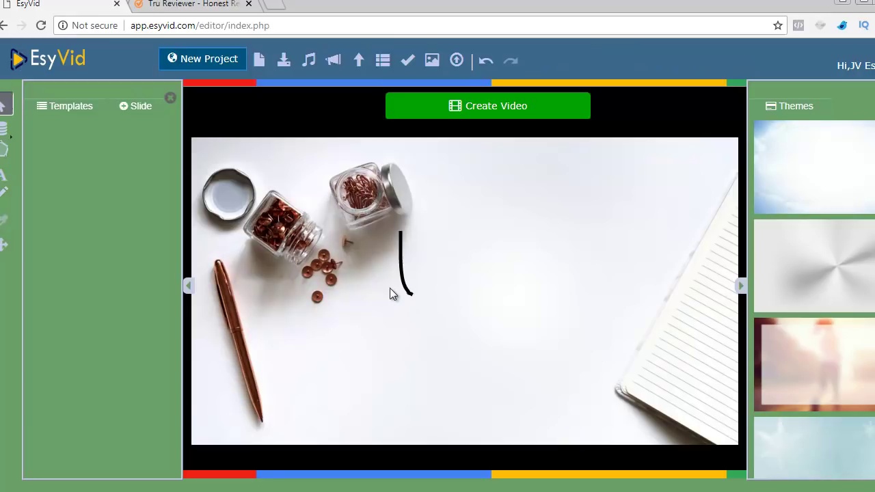
pyautogui.moveTo(385, 288); pyautogui.dragTo(496, 219)
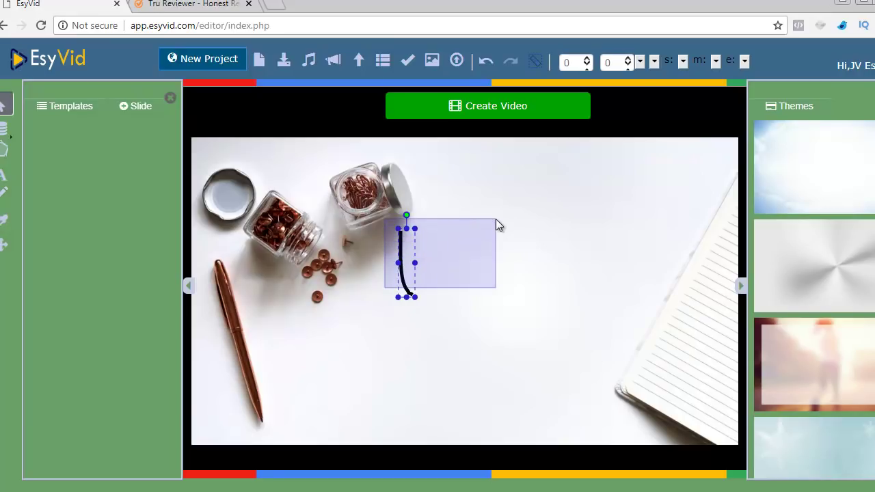
pyautogui.click(741, 286)
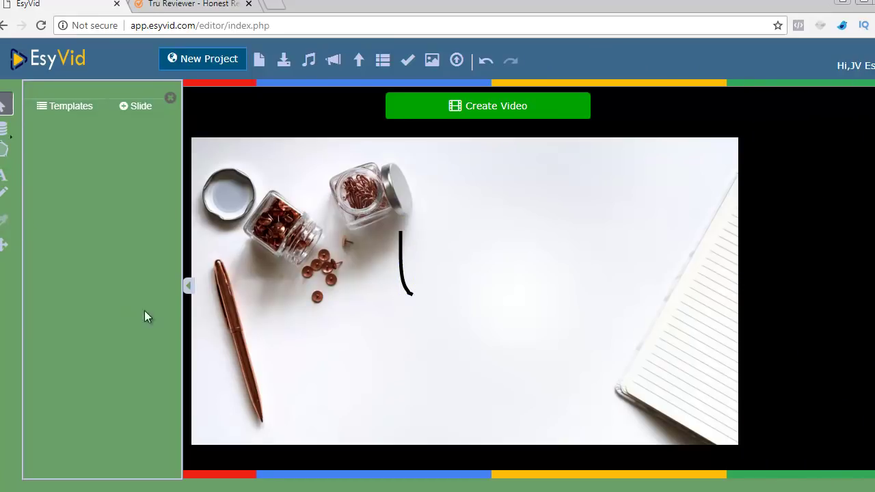
# Step: Hide the left Templates/Slide panel so the canvas fills the editor
pyautogui.click(192, 287)
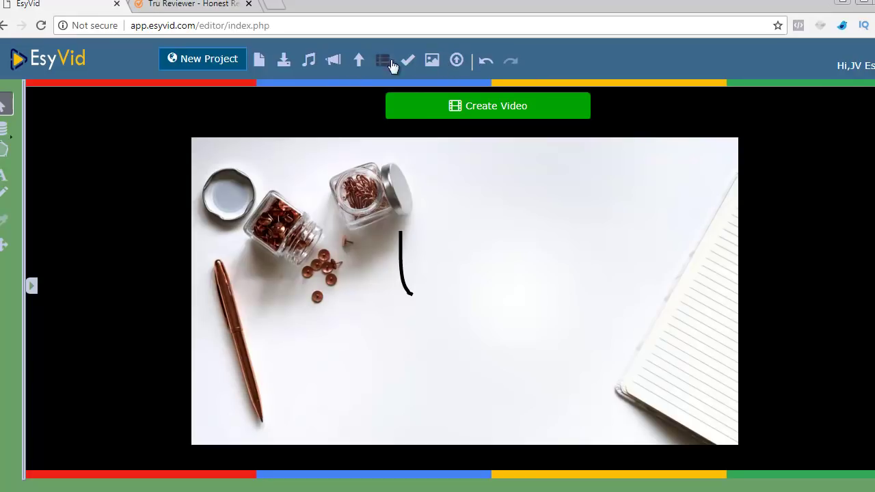
pyautogui.click(428, 61)
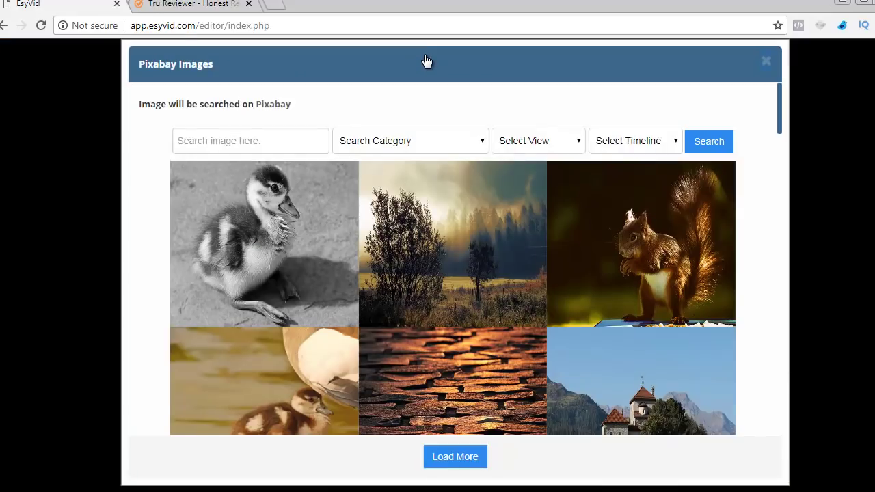
pyautogui.click(765, 65)
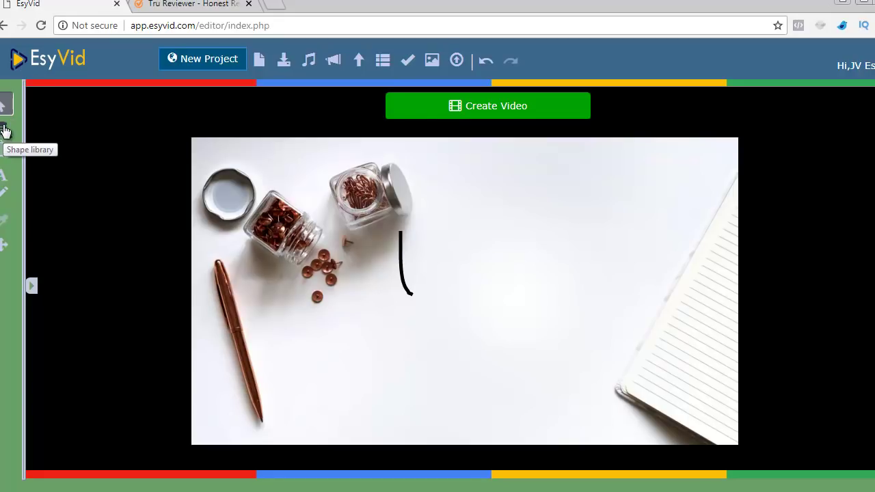
# Step: Browse the Cards & Chess, Electronics, Music and raphaeljs.com set 1 shapes, then leave the editor via the EsyVid logo
pyautogui.click(4, 131)
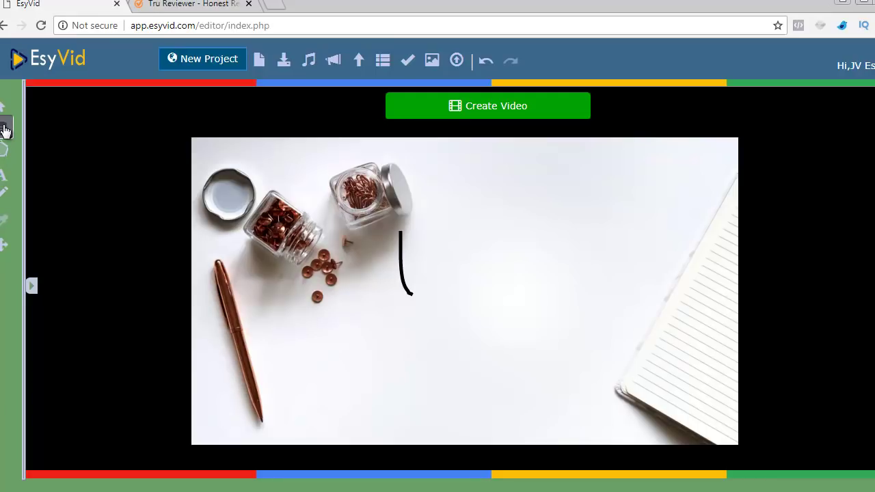
pyautogui.click(4, 131)
pyautogui.click(205, 142)
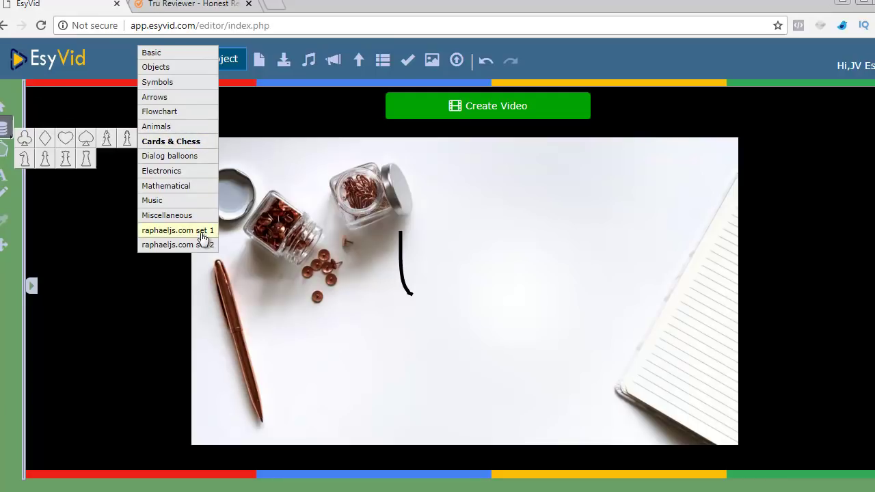
pyautogui.click(176, 172)
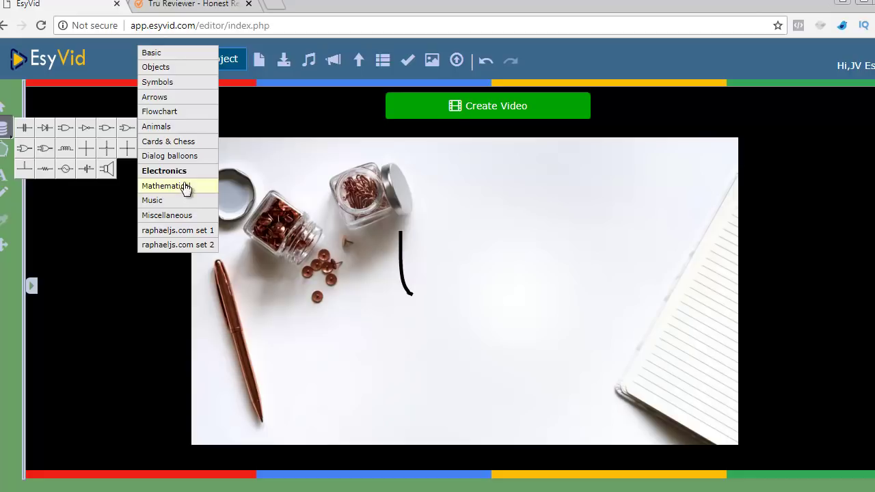
pyautogui.click(185, 208)
pyautogui.click(179, 231)
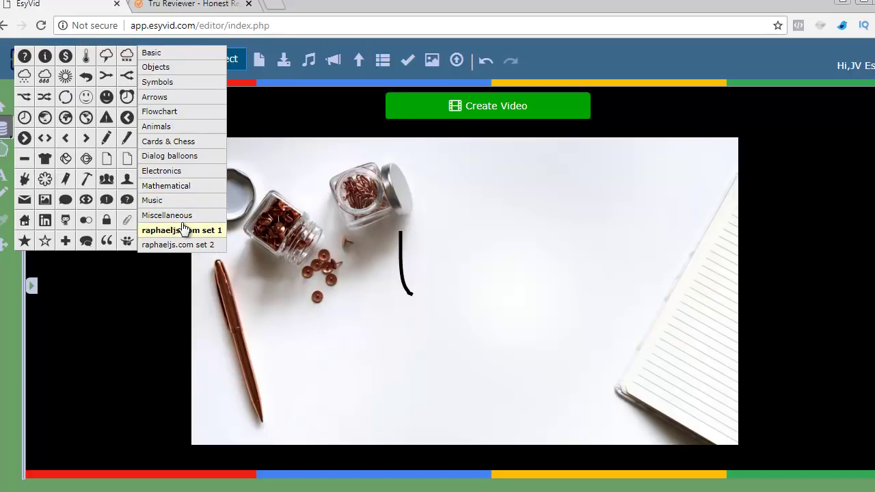
pyautogui.click(157, 289)
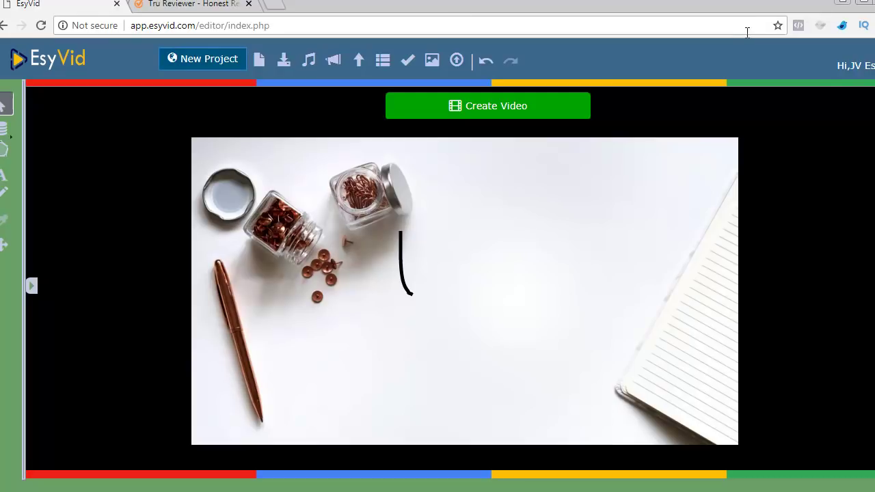
pyautogui.click(59, 55)
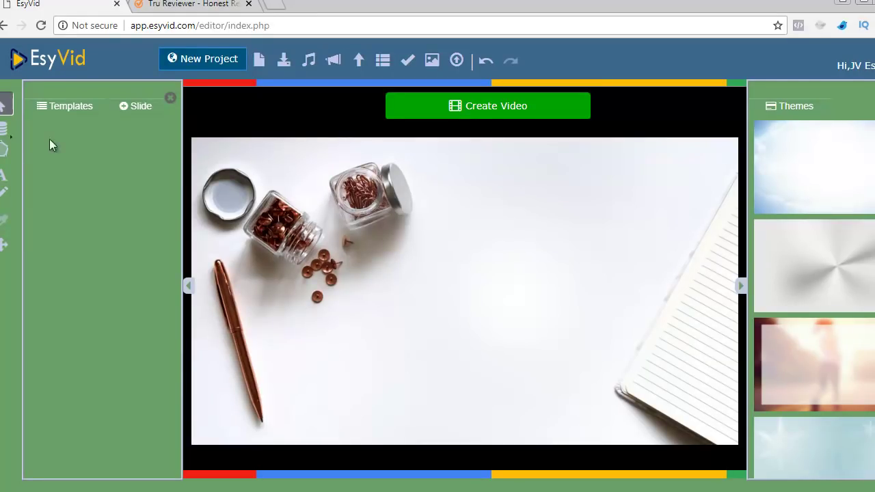
# Step: Reload into the dashboard and scroll down through All Templates, then back toward the top
pyautogui.click(41, 25)
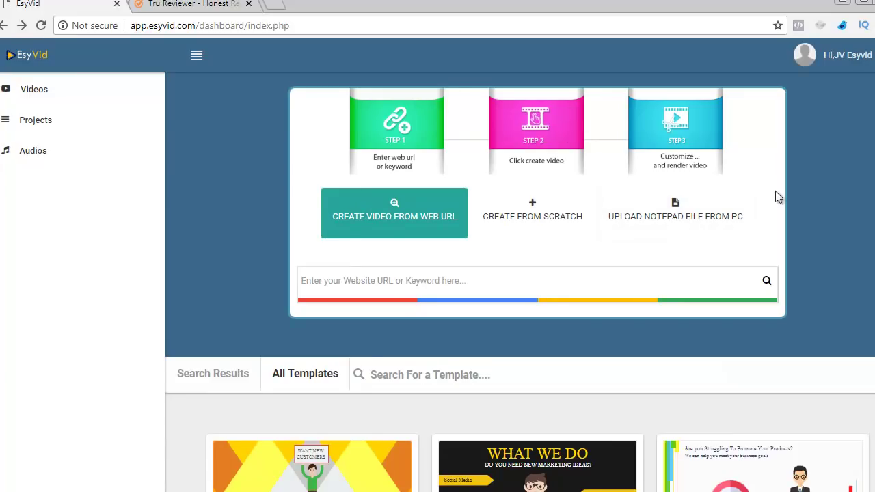
pyautogui.scroll(-2, 535, 119)
pyautogui.scroll(-3, 535, 119)
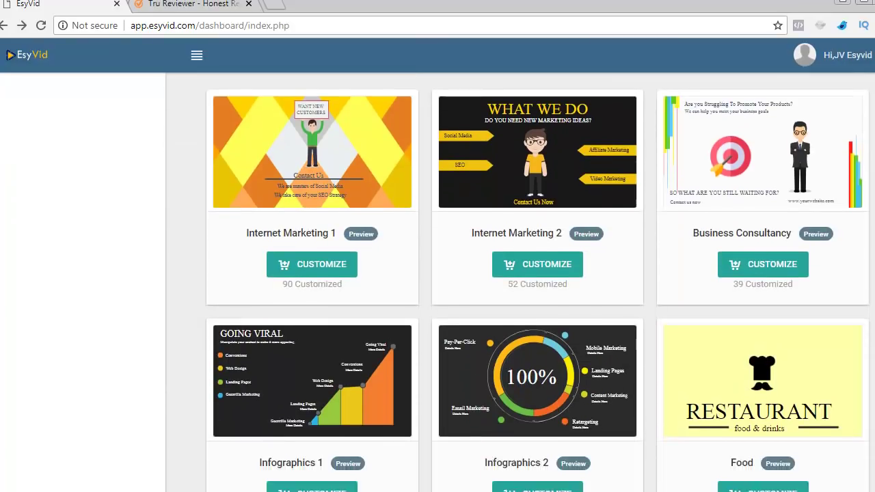
pyautogui.scroll(-3, 535, 119)
pyautogui.scroll(-5, 537, 282)
pyautogui.scroll(-2, 537, 283)
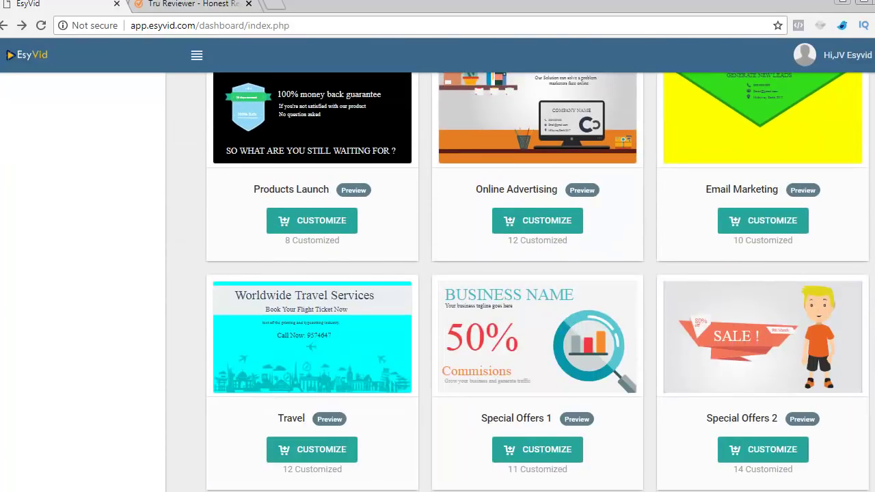
pyautogui.scroll(-8, 536, 283)
pyautogui.scroll(-2, 537, 281)
pyautogui.scroll(-2, 537, 281)
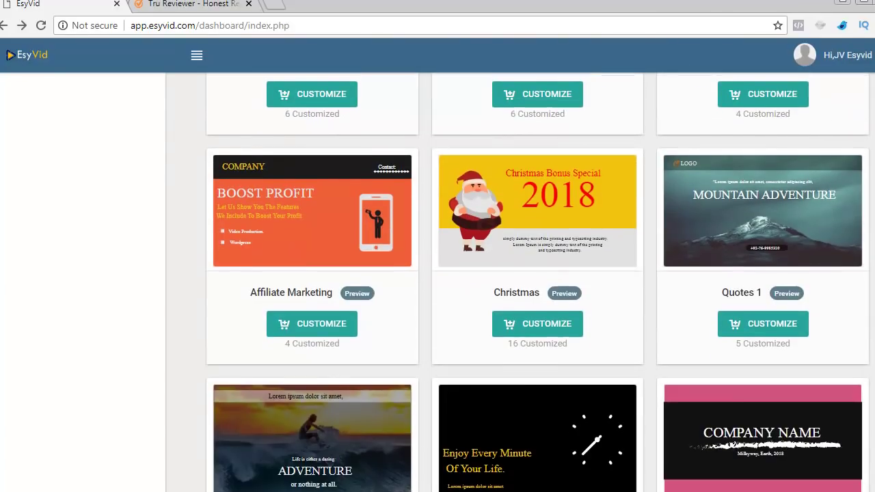
pyautogui.scroll(-1, 537, 281)
pyautogui.scroll(-8, 537, 281)
pyautogui.scroll(15, 537, 282)
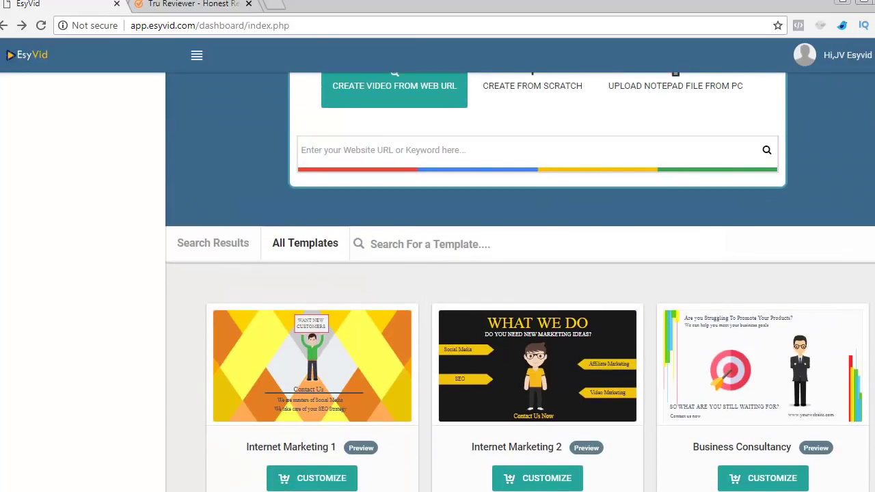
pyautogui.scroll(2, 520, 273)
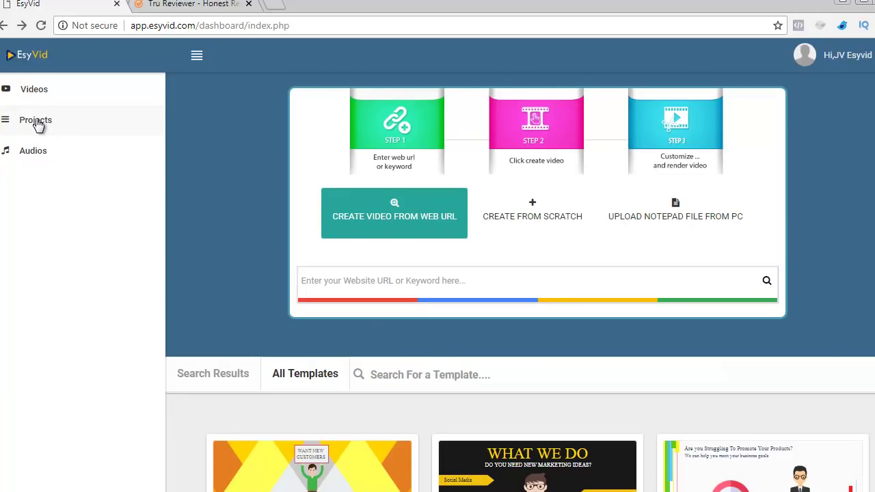
# Step: Open the Audios library and scroll down through the Library sound list
pyautogui.click(37, 155)
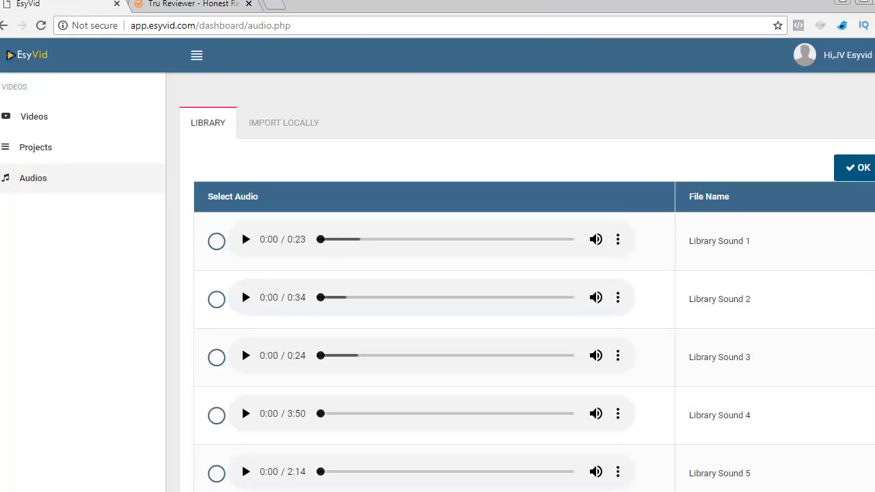
pyautogui.scroll(-5, 242, 345)
pyautogui.scroll(-10, 241, 309)
pyautogui.scroll(-2, 241, 270)
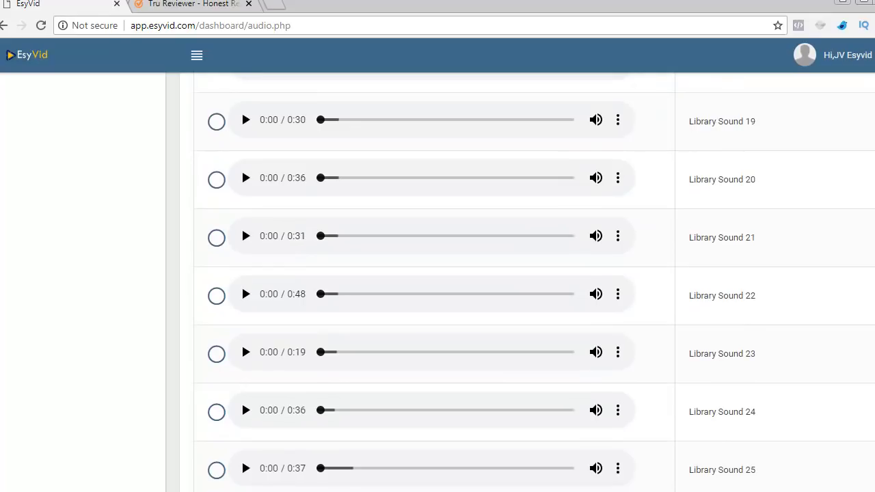
pyautogui.scroll(-15, 242, 284)
pyautogui.scroll(-14, 241, 252)
pyautogui.scroll(-1, 241, 189)
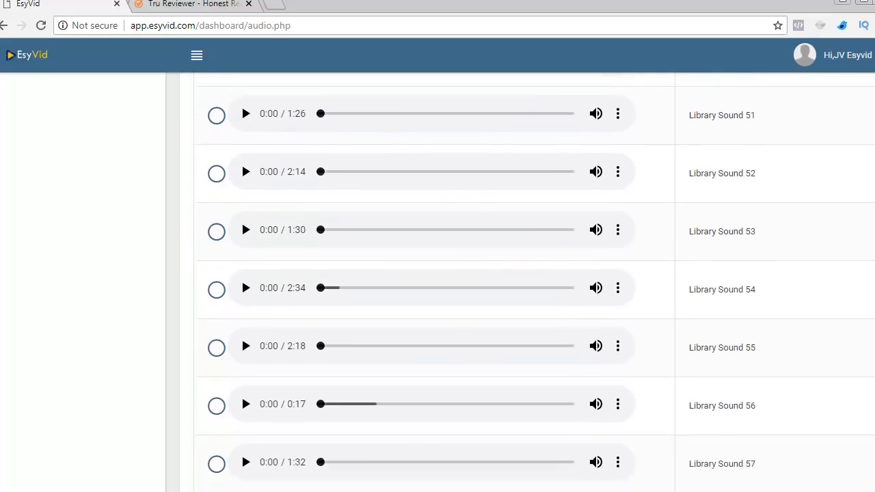
pyautogui.scroll(-6, 241, 219)
pyautogui.scroll(-8, 241, 234)
pyautogui.scroll(-1, 241, 207)
pyautogui.scroll(-2, 241, 218)
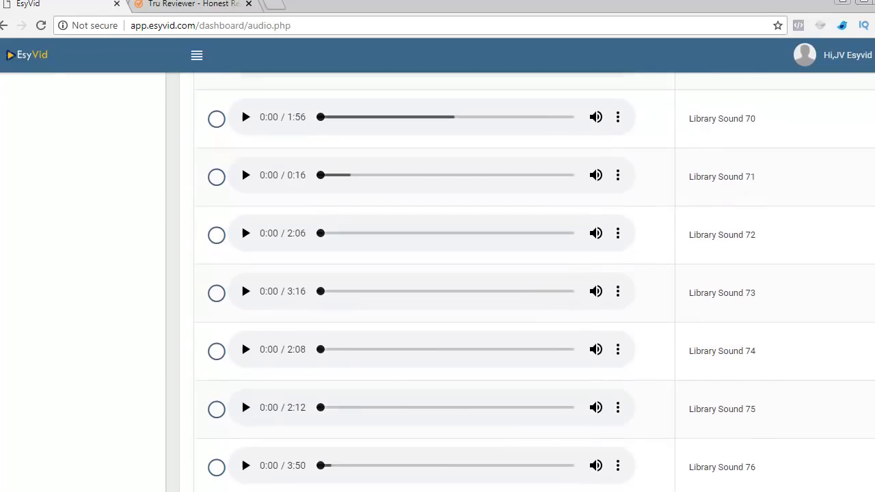
pyautogui.scroll(-3, 241, 223)
pyautogui.scroll(-4, 241, 235)
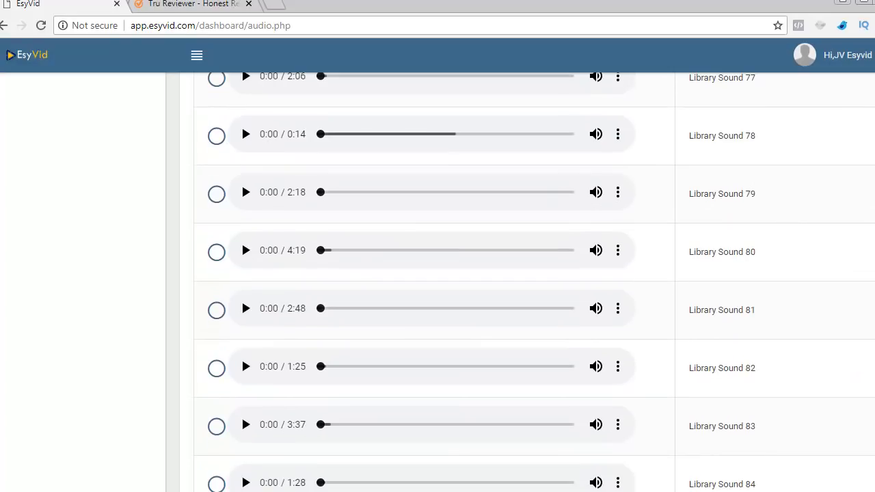
pyautogui.scroll(-2, 241, 182)
pyautogui.scroll(-6, 241, 197)
pyautogui.scroll(-3, 241, 194)
pyautogui.scroll(-3, 241, 190)
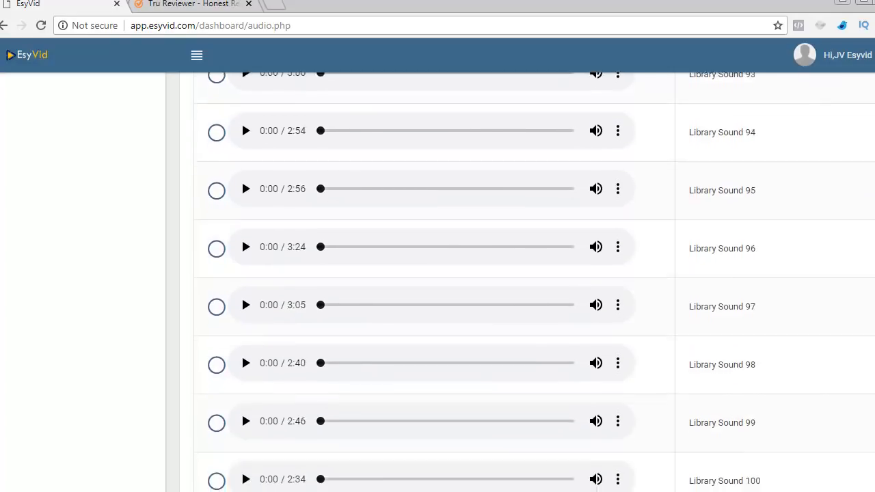
pyautogui.scroll(-3, 241, 205)
pyautogui.scroll(5, 241, 232)
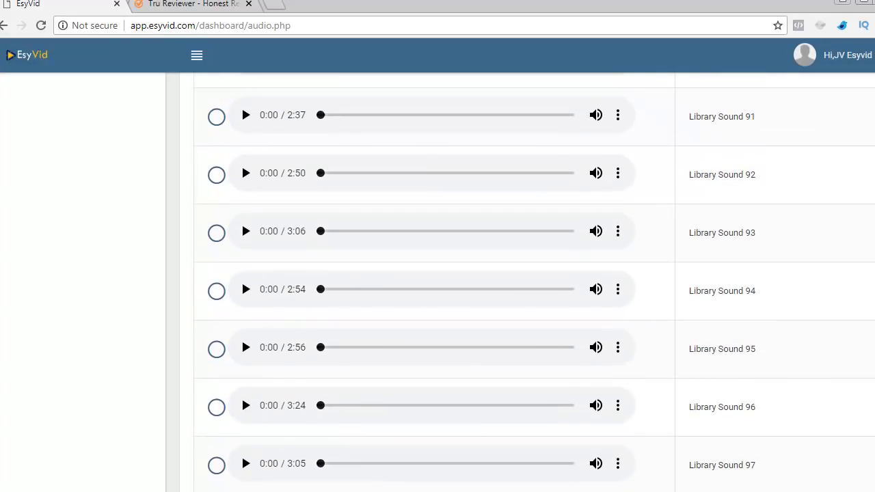
pyautogui.scroll(-1, 242, 221)
pyautogui.scroll(-5, 241, 243)
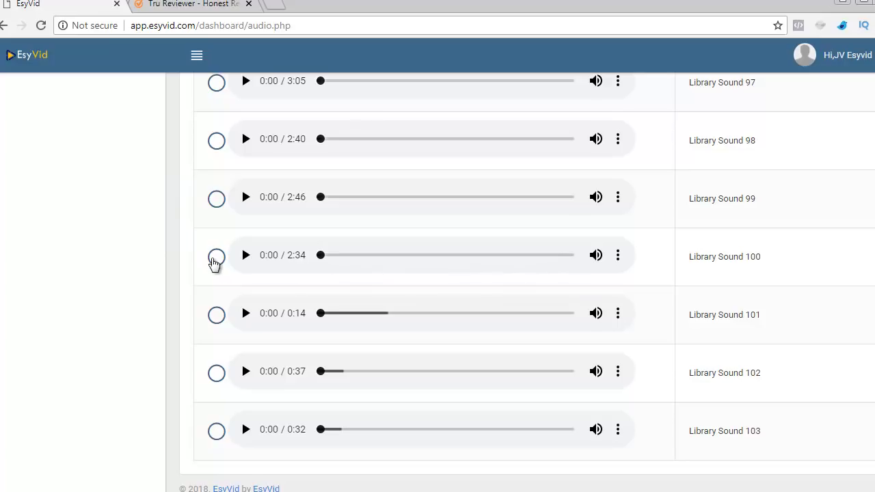
# Step: Back at the top of the list, play Library Sound 1 briefly and pause it at 0:04
pyautogui.click(214, 257)
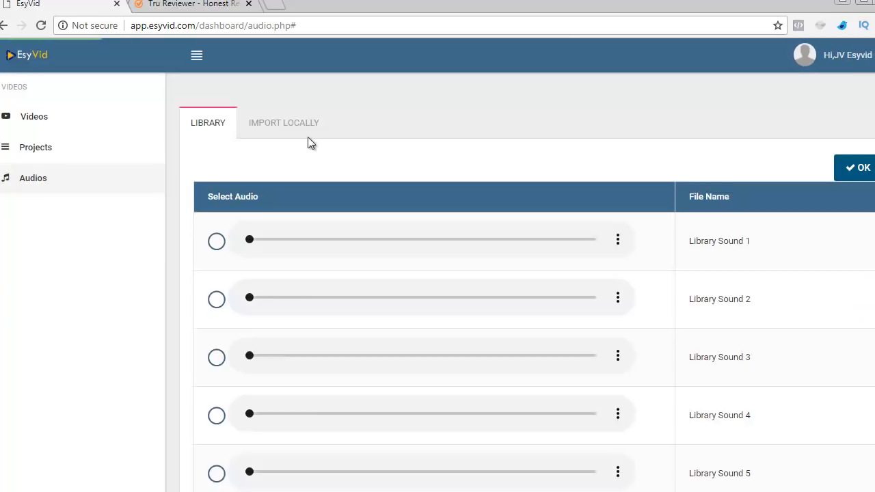
pyautogui.click(250, 246)
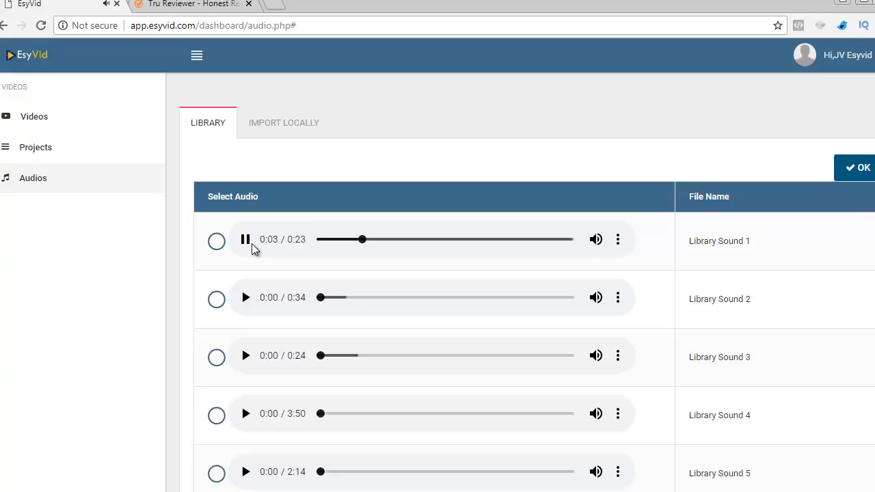
pyautogui.click(246, 240)
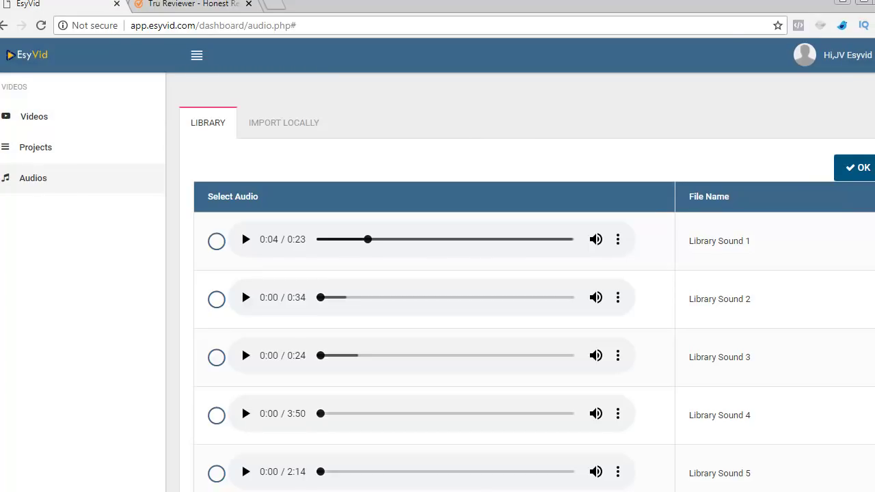
pyautogui.scroll(-20, 437, 281)
pyautogui.scroll(-3, 437, 282)
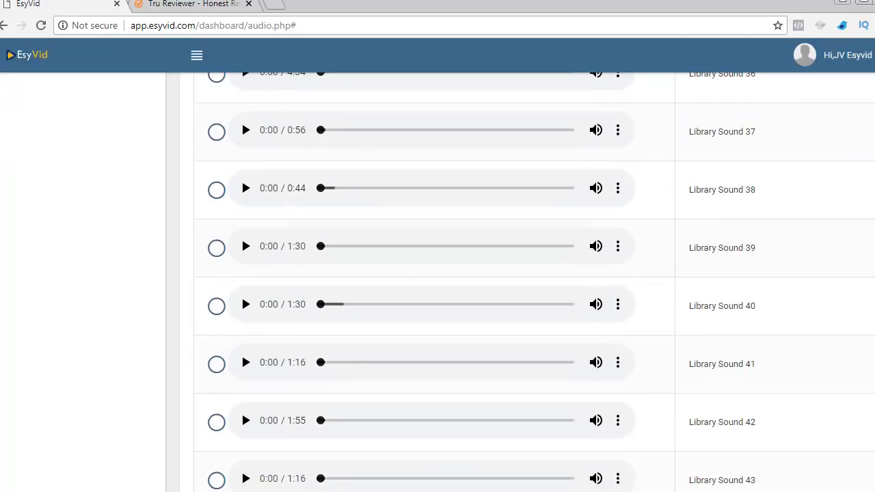
pyautogui.scroll(3, 437, 282)
pyautogui.scroll(20, 437, 282)
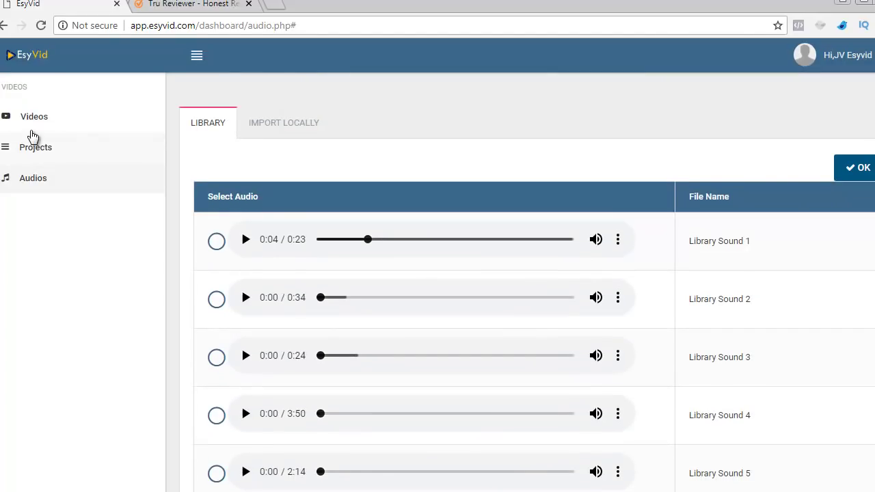
# Step: From the Videos list, open the rendered Tru Reviewer video's share page and start playback
pyautogui.click(33, 117)
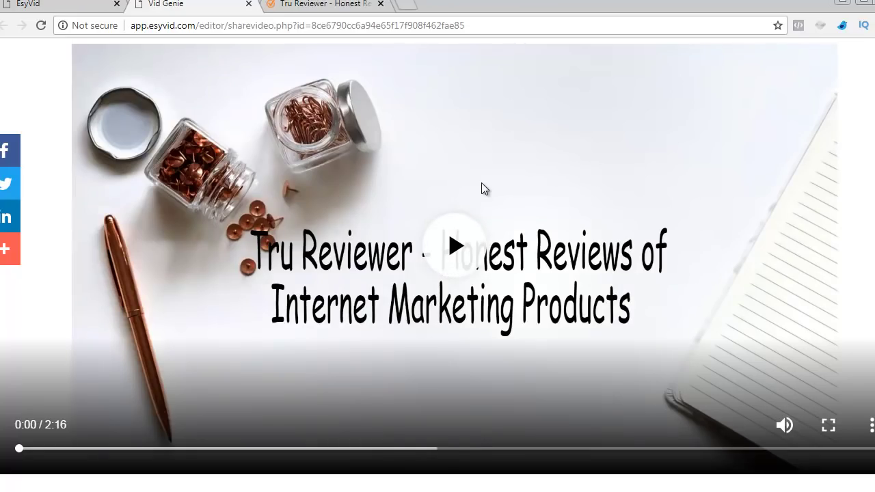
pyautogui.click(481, 183)
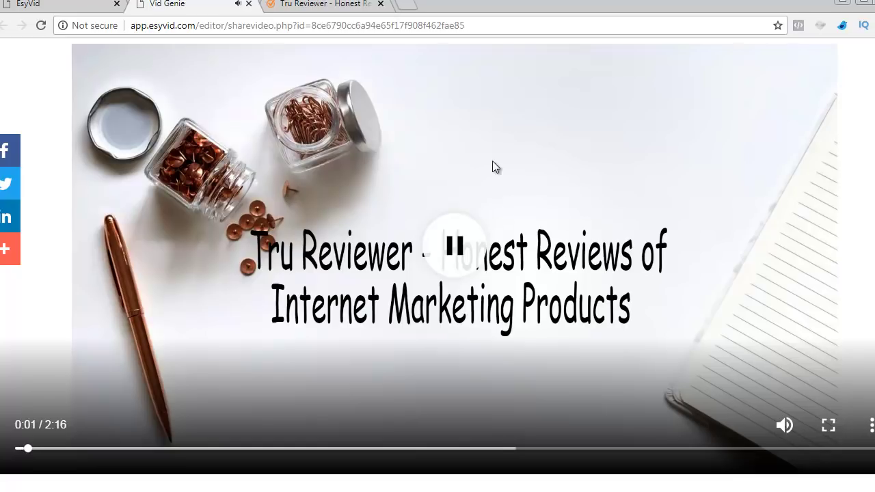